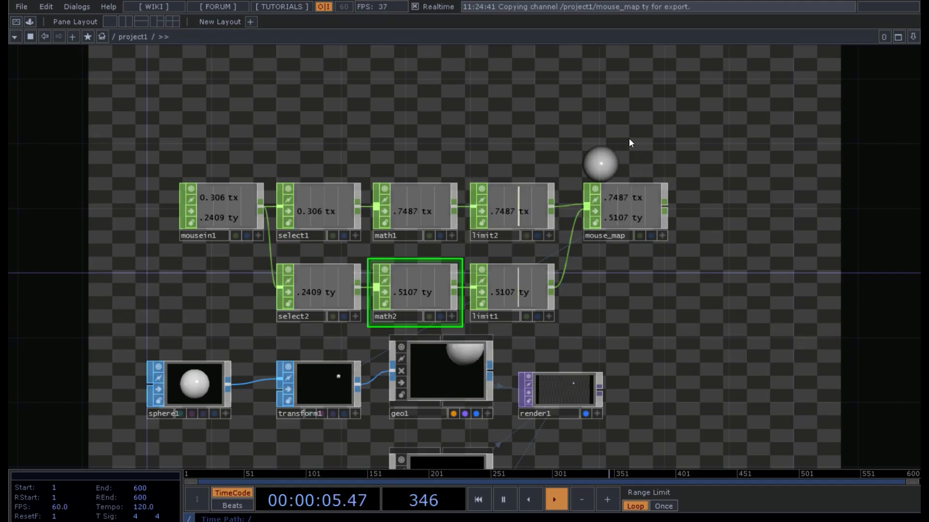
Step: Clear out the old network and place a new sphere1 Sphere SOP
left_click(565, 103)
scroll(652, 436, "down", 5)
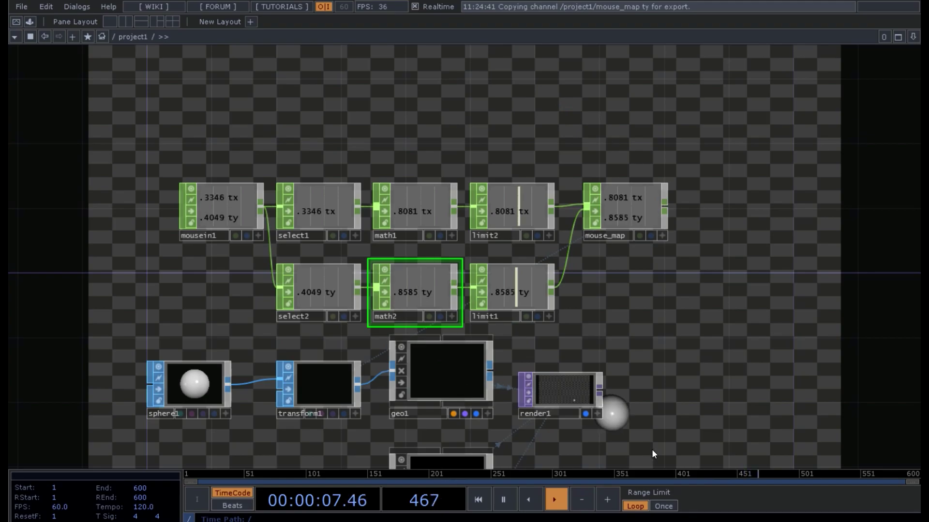
left_click_drag(653, 392, 463, 167)
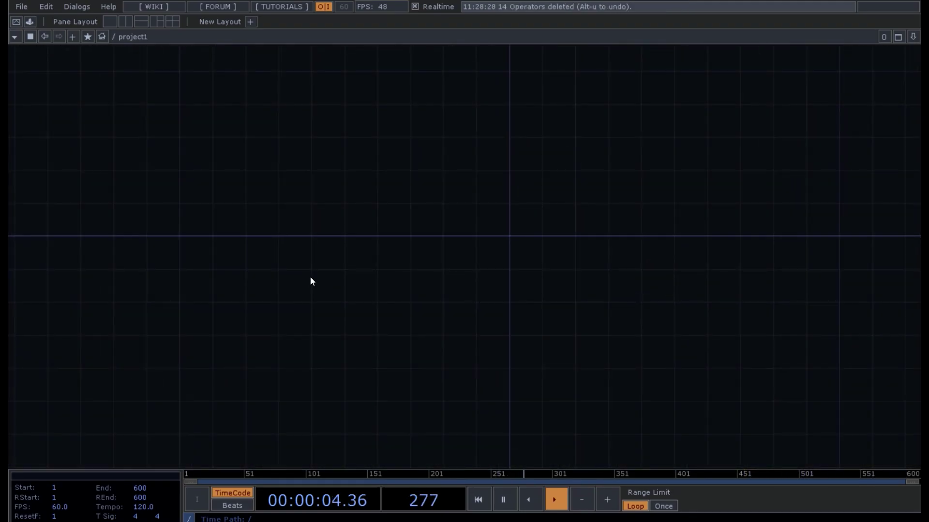
key("Tab")
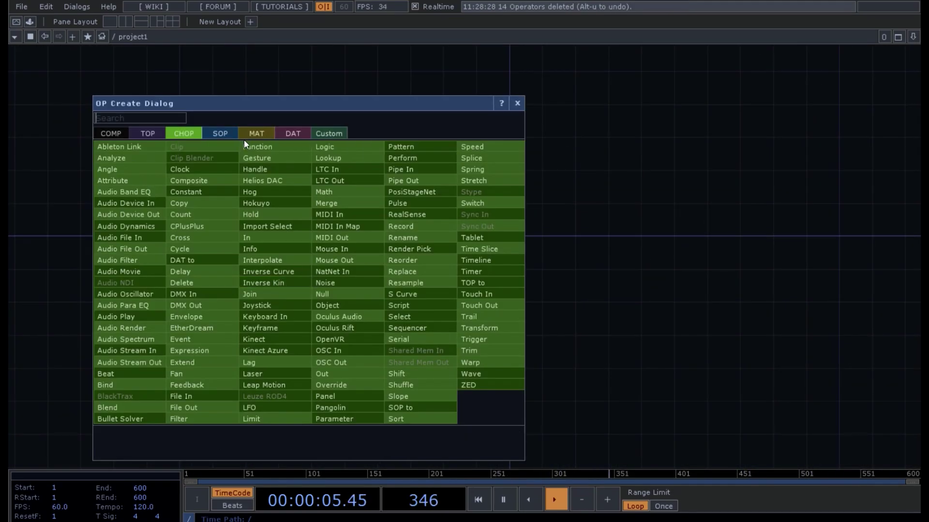
left_click(220, 134)
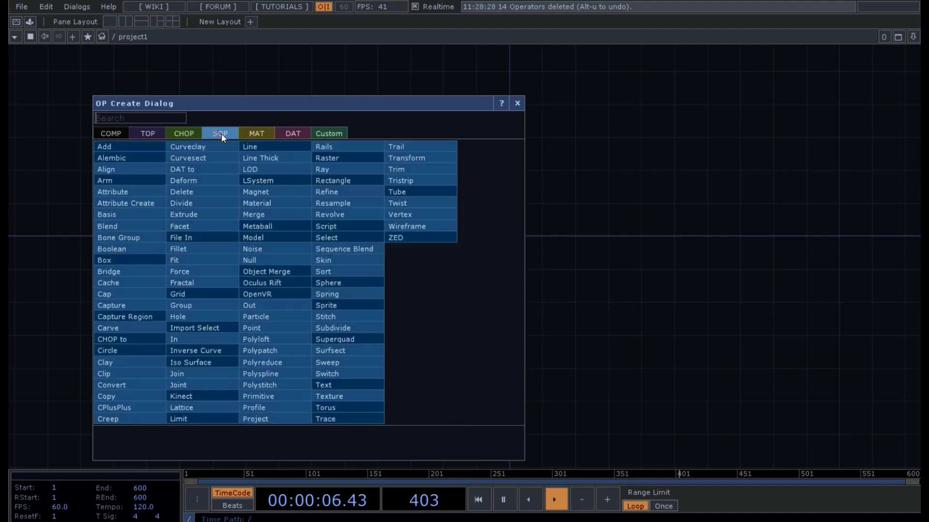
left_click(327, 283)
left_click(345, 254)
scroll(358, 255, "up", 5)
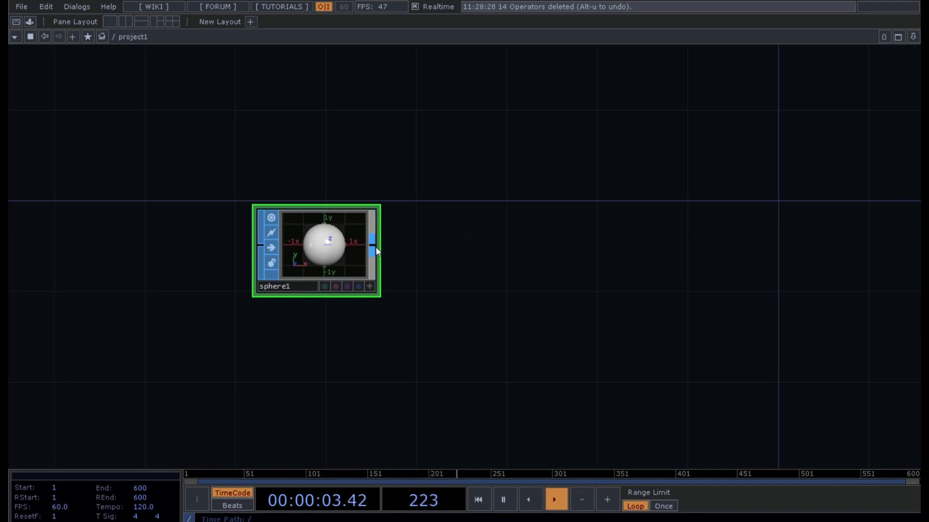
Step: Add a geo1 Geometry COMP wired from sphere1's output, to its right
right_click(375, 246)
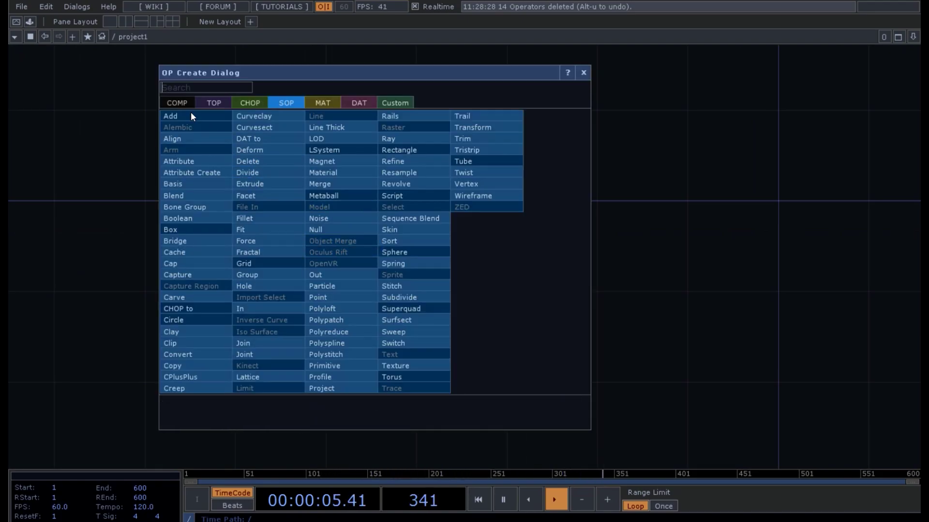
left_click(168, 101)
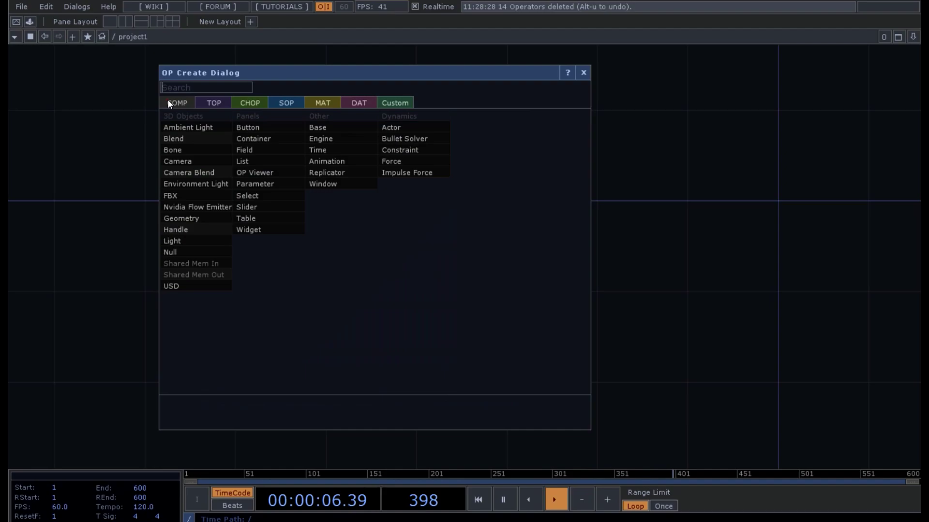
left_click(187, 216)
left_click(469, 238)
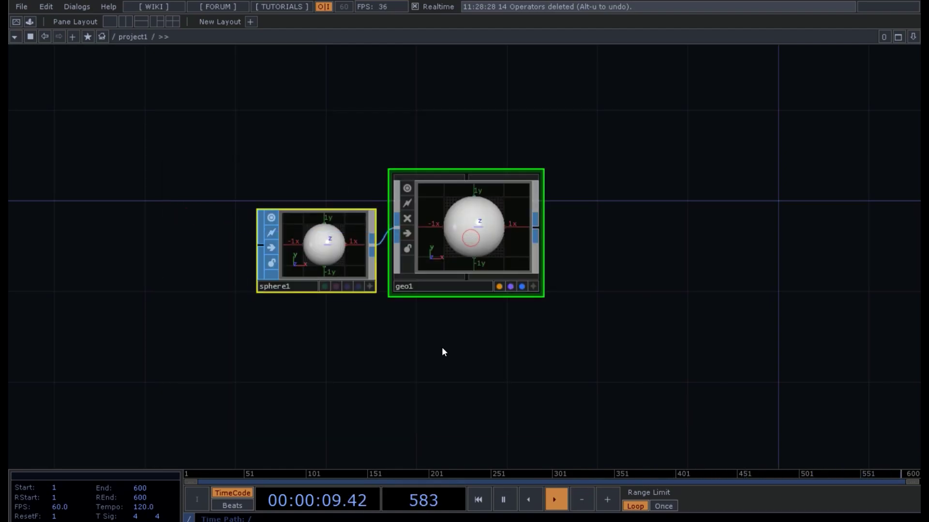
Step: Add cam1 below geo1 and light1 above it
key("Tab")
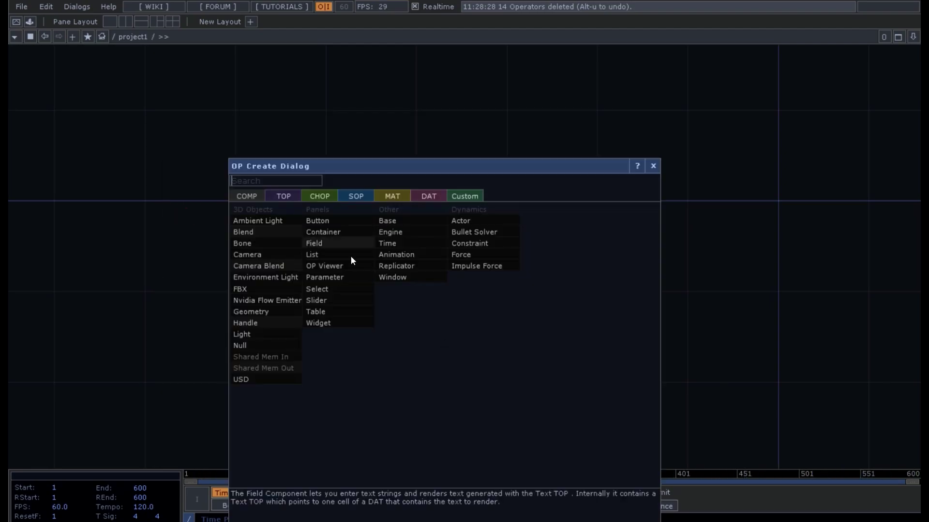
left_click(263, 254)
left_click(473, 367)
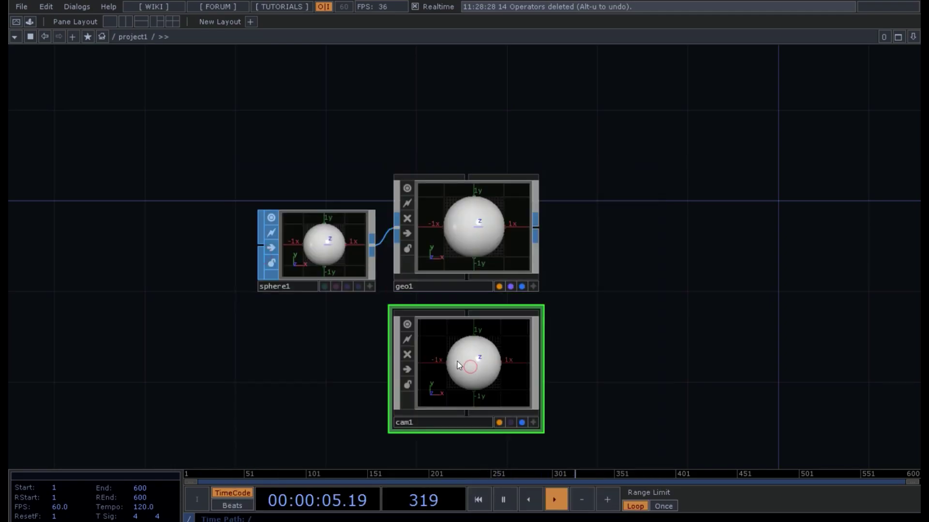
key("Tab")
left_click(285, 337)
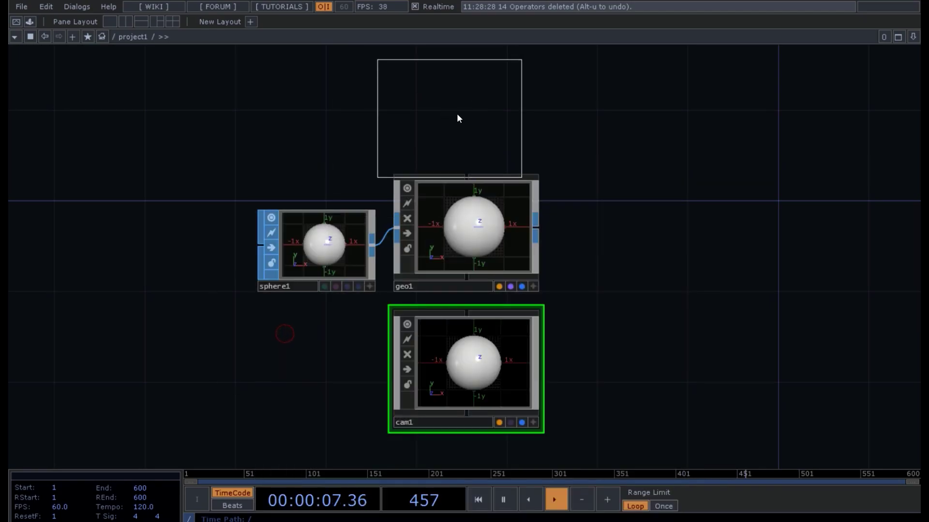
left_click(464, 112)
Step: Add a render1 Render TOP beside geo1 and show its output behind the network
key("Tab")
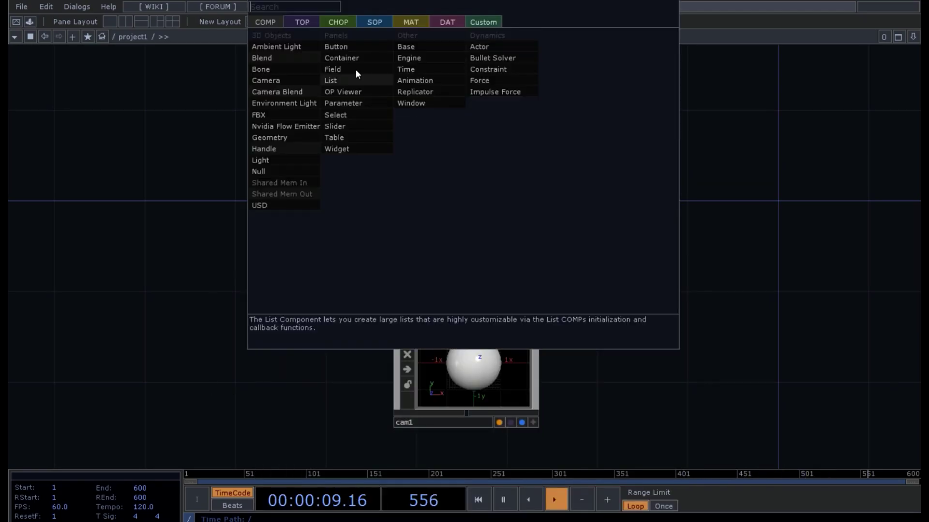
left_click(368, 23)
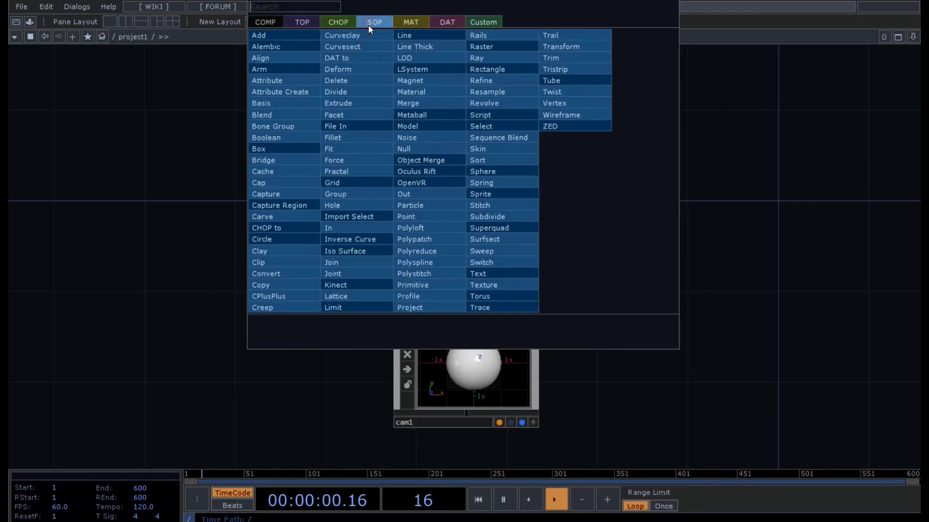
left_click(307, 22)
left_click(477, 80)
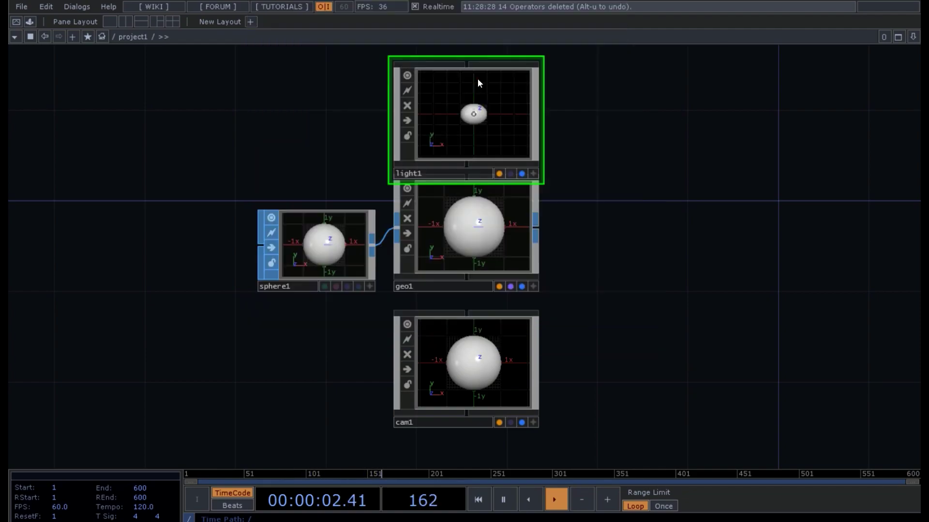
left_click(610, 251)
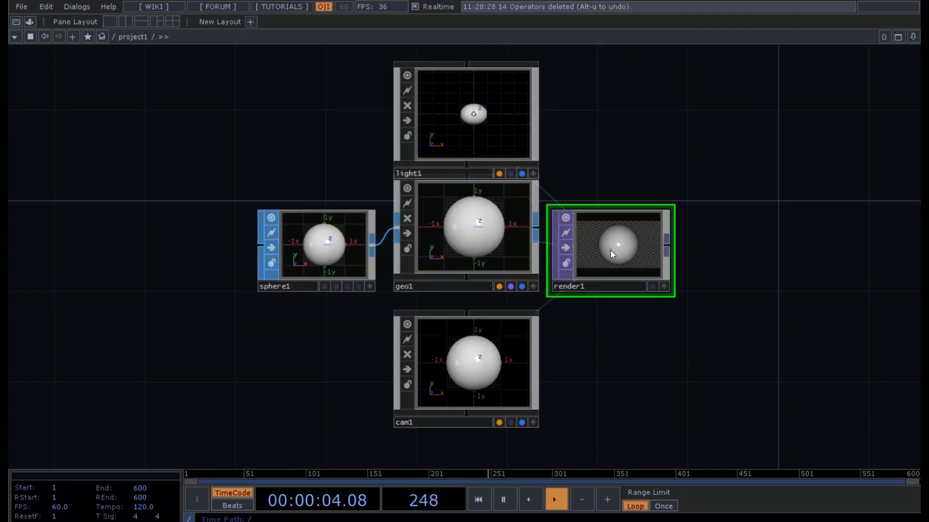
left_click(652, 287)
middle_click_drag(748, 231, 446, 257)
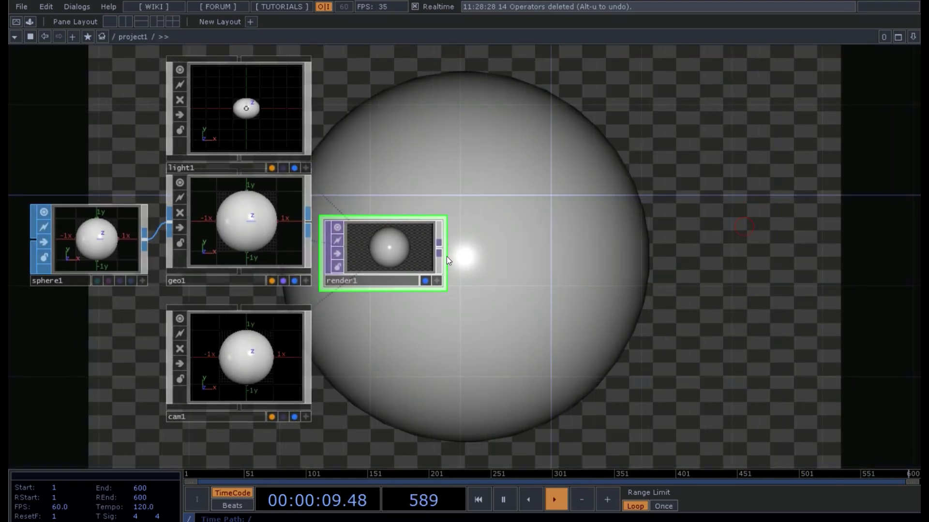
left_click(92, 241)
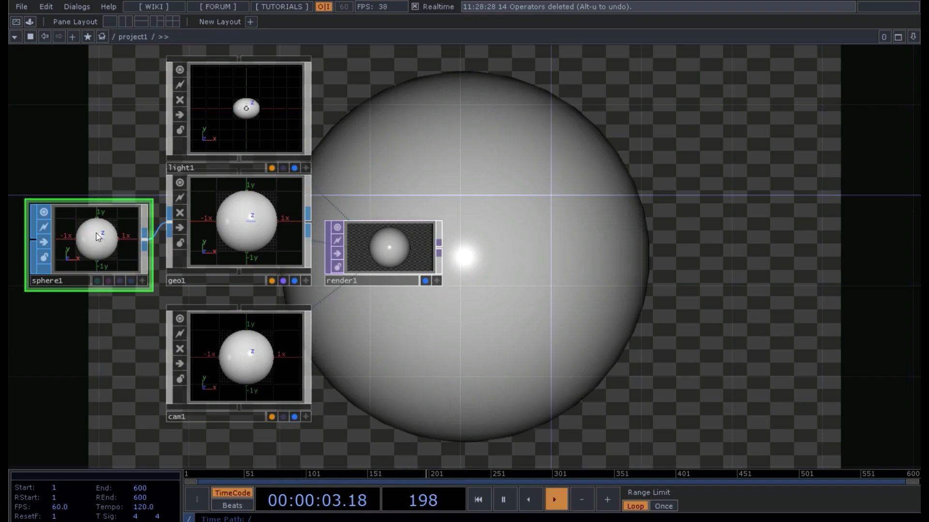
Step: Shrink sphere1's radius first to 0.5, then to 0.1 on all three axes
key("p")
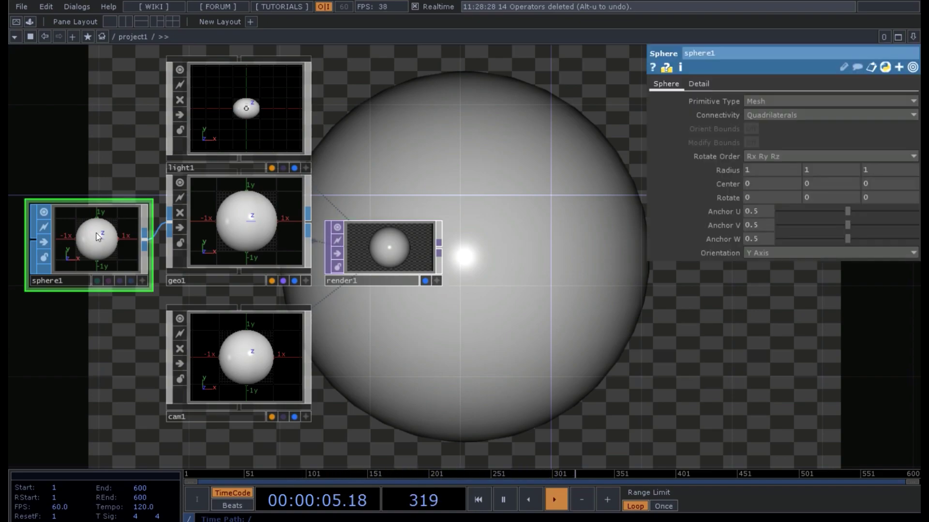
middle_click(733, 170)
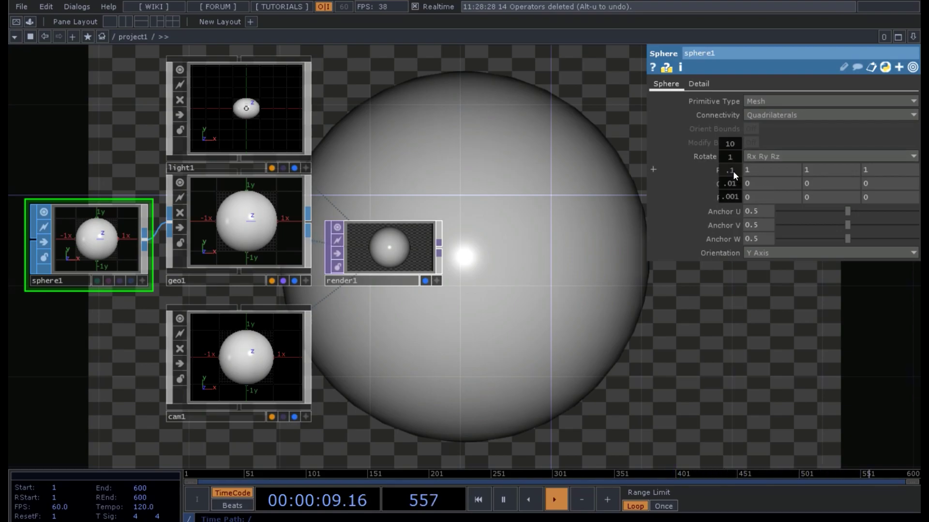
mouse_move(732, 170)
middle_mouse_down()
mouse_move(715, 176)
mouse_move(726, 171)
middle_mouse_up()
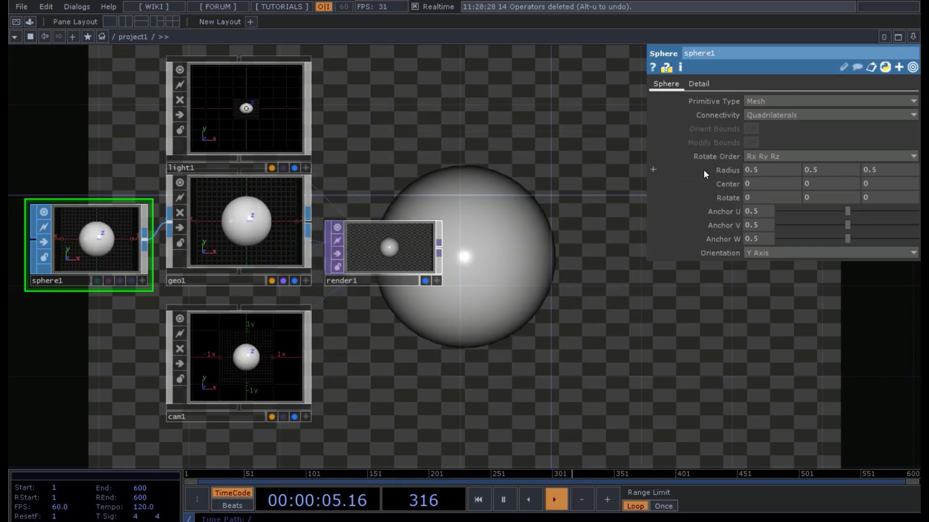
middle_click(724, 169)
middle_click_drag(724, 168, 667, 174)
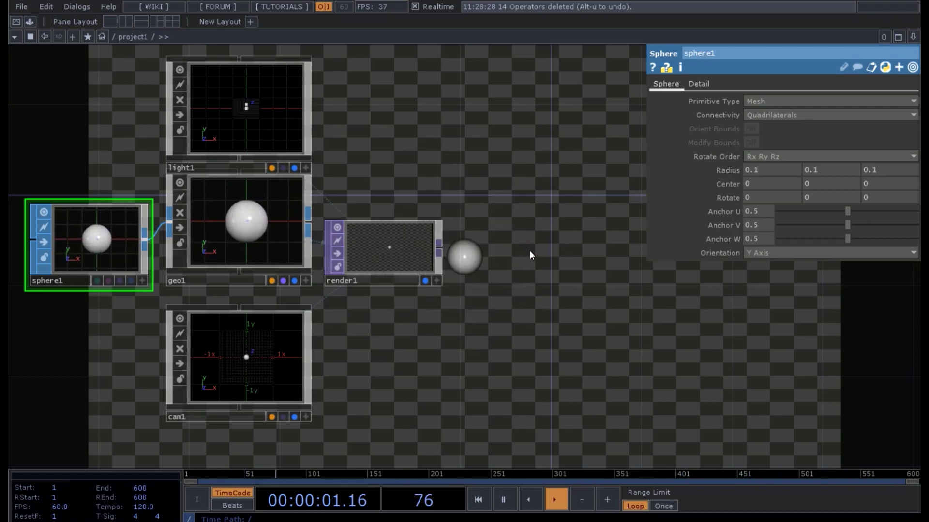
key("p")
key("h")
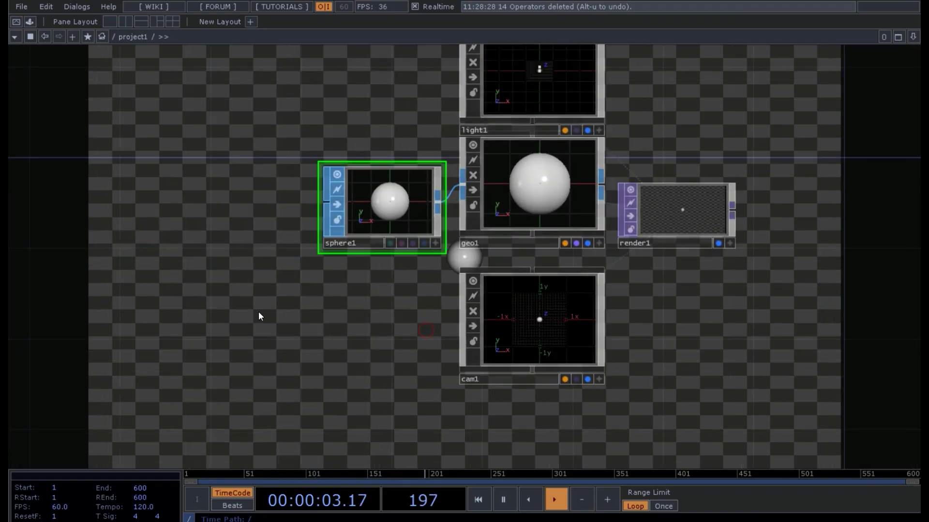
Step: Insert a transform1 Transform SOP into the wire between sphere1 and geo1
left_click_drag(489, 263, 317, 267)
right_click(411, 262)
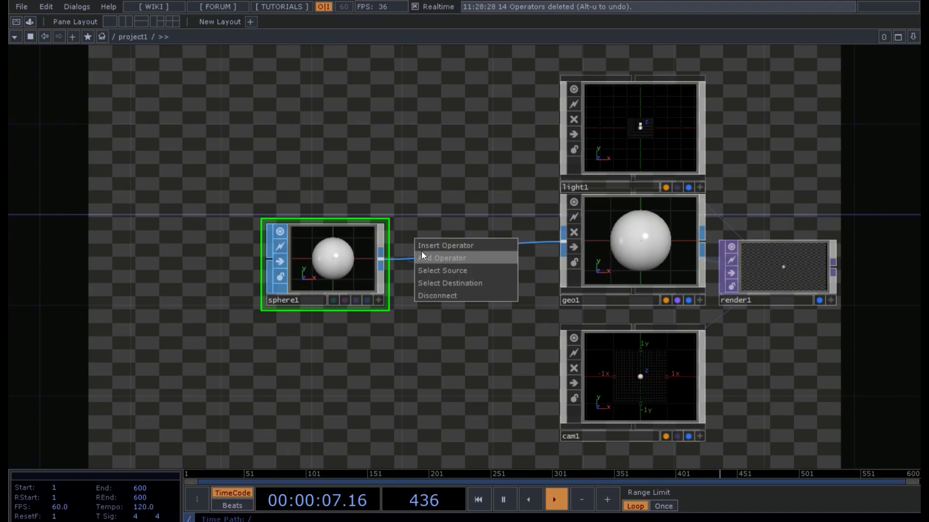
left_click(425, 246)
left_click(523, 126)
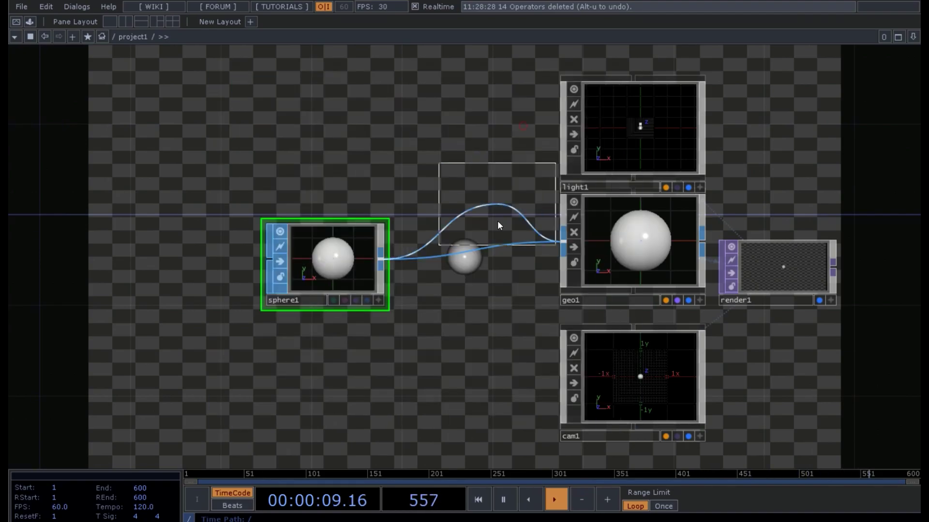
left_click(471, 264)
left_click_drag(479, 190, 662, 360)
Step: Test transform1's Translate X by dragging, leaving translate back at 0
key("p")
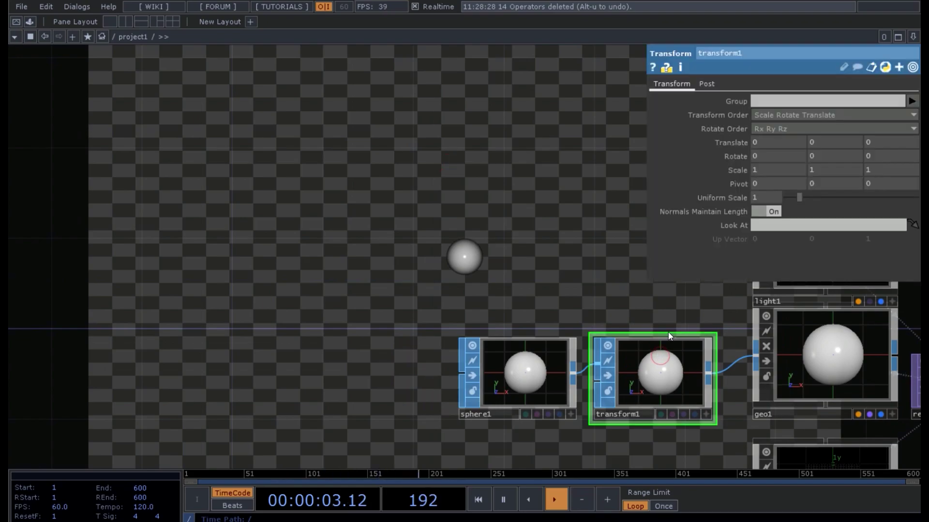
mouse_move(755, 143)
middle_mouse_down()
mouse_move(740, 130)
mouse_move(691, 129)
mouse_move(754, 129)
middle_mouse_up()
left_click(785, 142)
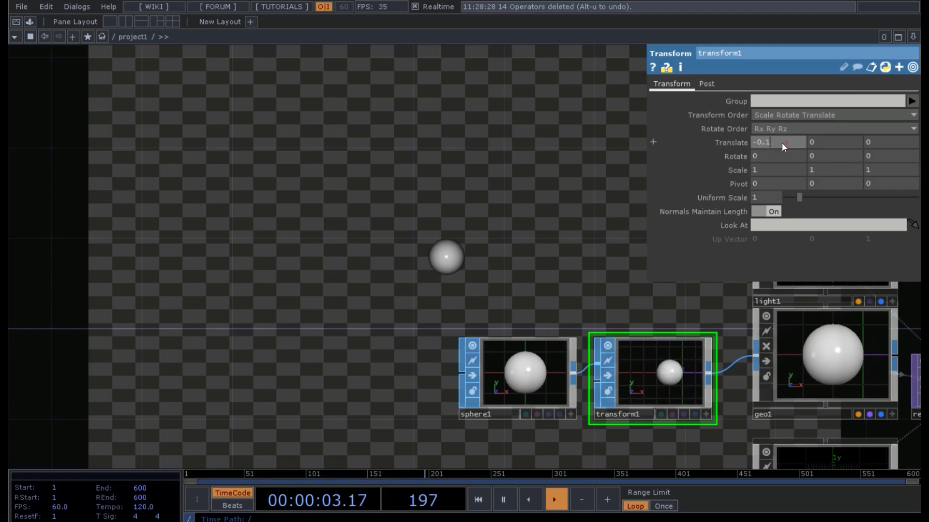
scroll(498, 166, "down", 3)
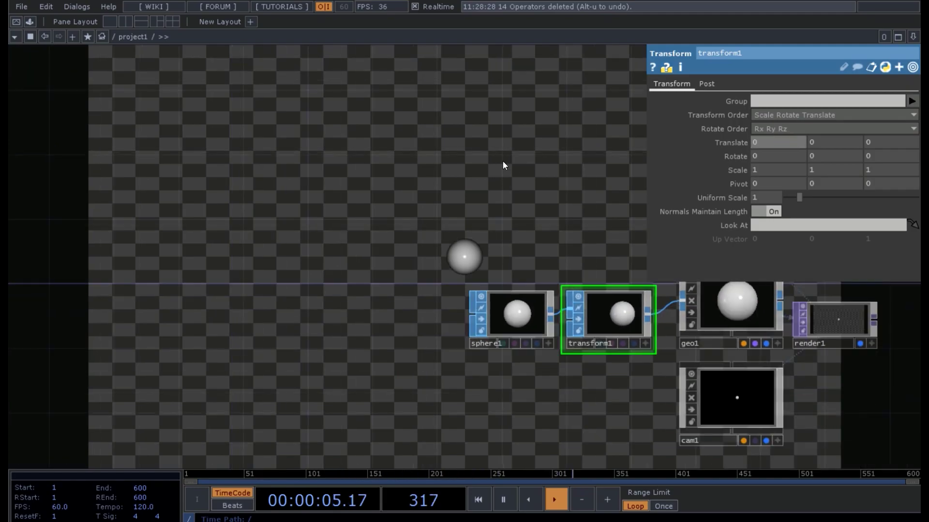
key("p")
key("Tab")
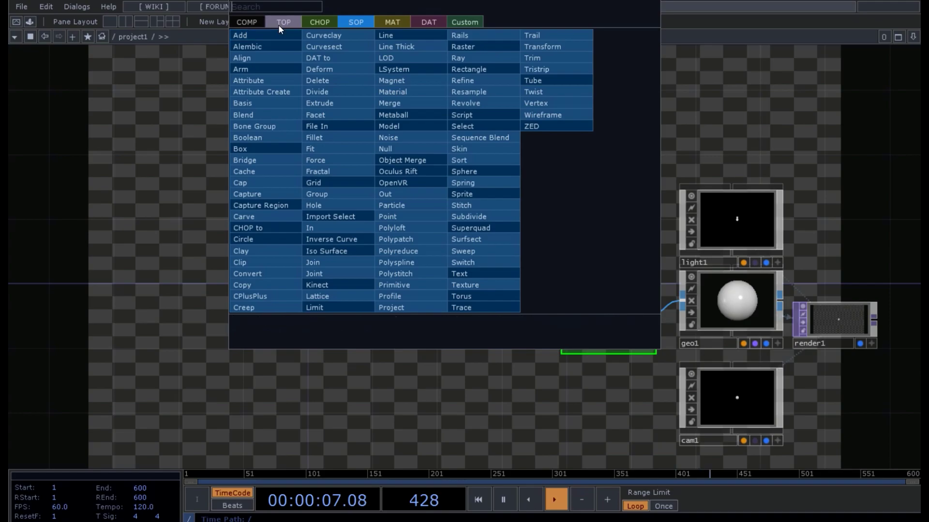
Step: Add a mousein1 Mouse In CHOP feeding a new select1 Select CHOP
left_click(317, 22)
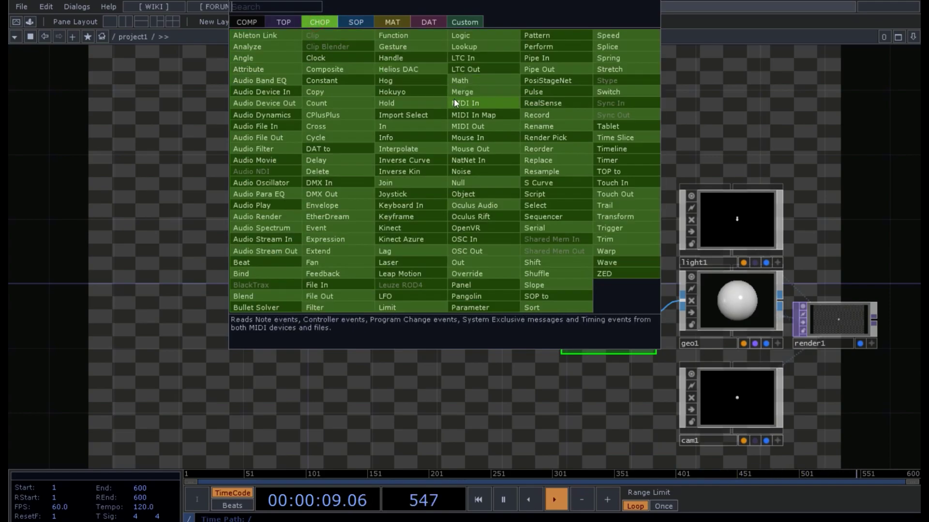
left_click(463, 138)
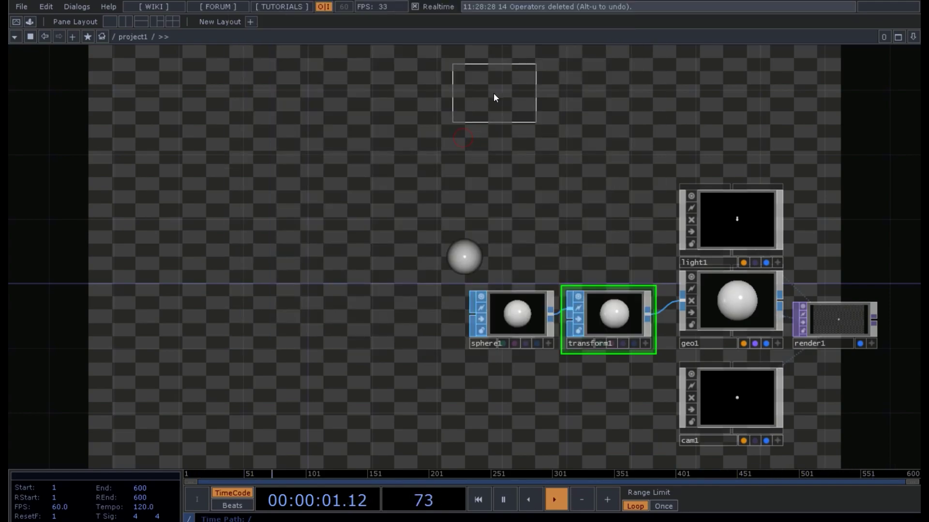
left_click(495, 93)
left_click_drag(512, 152, 494, 261)
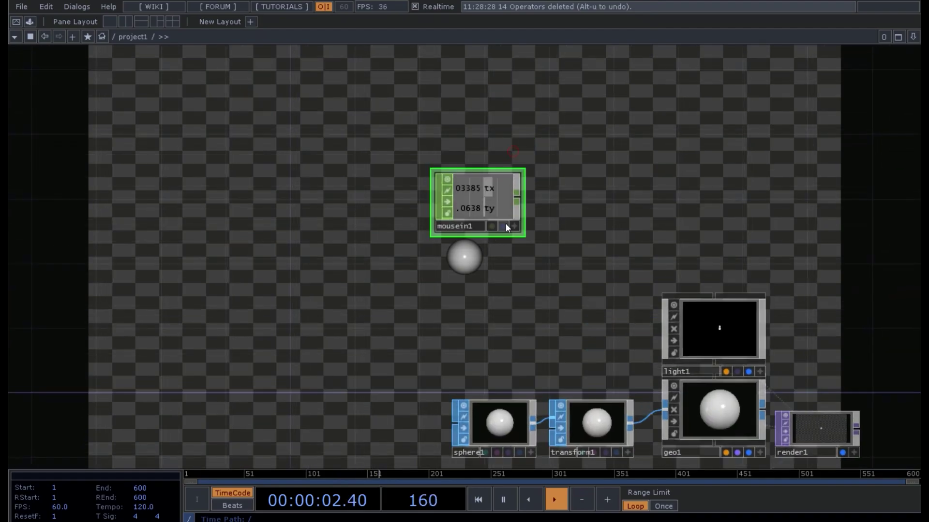
right_click(525, 193)
left_click(606, 230)
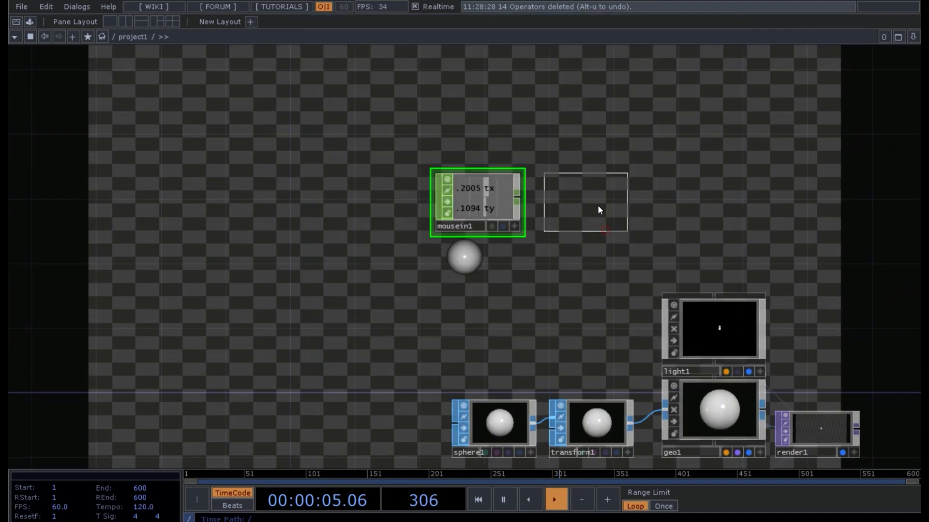
left_click(584, 201)
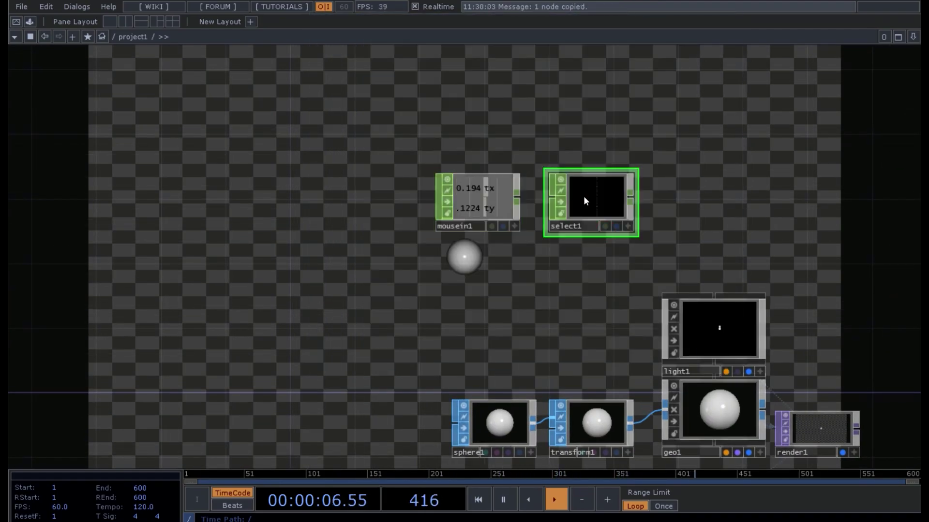
Step: Duplicate select1 as select2 and wire mousein1 into both
key("ctrl+v")
left_click(533, 150)
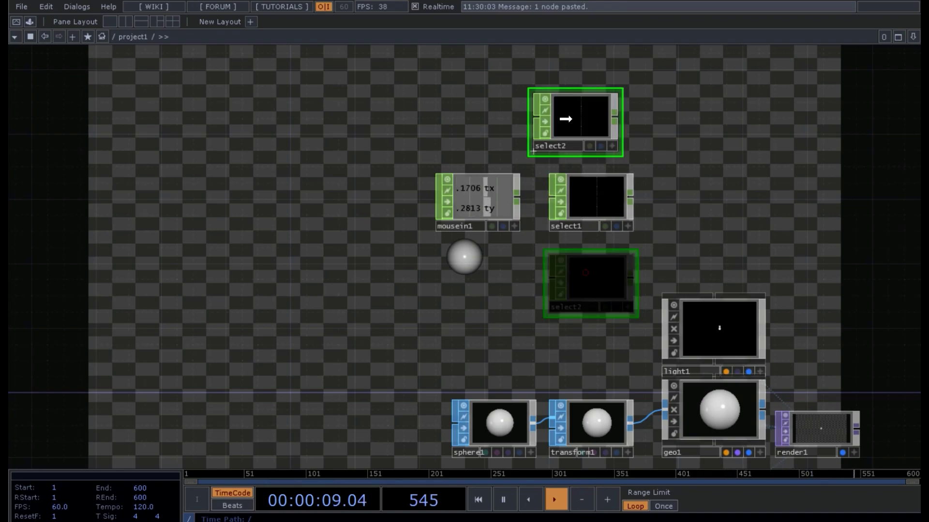
left_click(534, 151)
left_click_drag(551, 198, 554, 116)
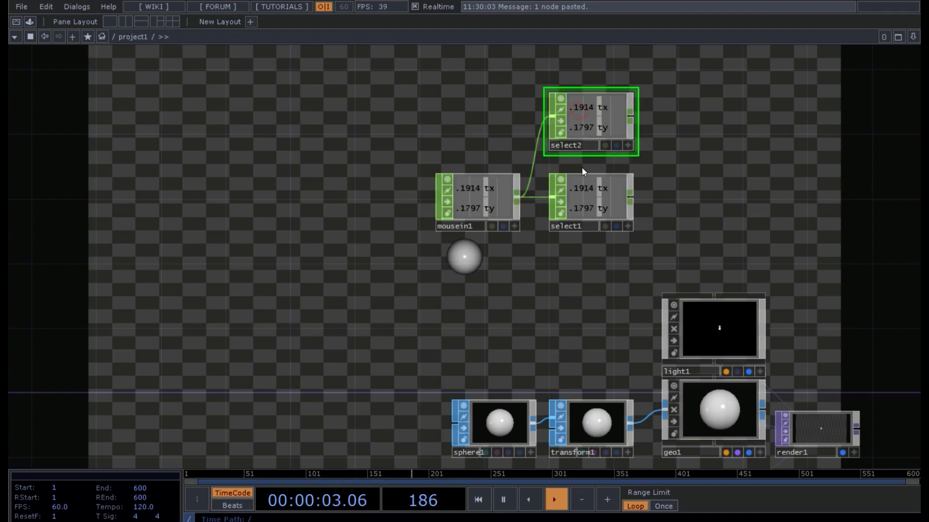
Step: Set select1's Channel Names to tx and select2's to ty
left_click(581, 193)
key("p")
left_click(747, 115)
type("tx")
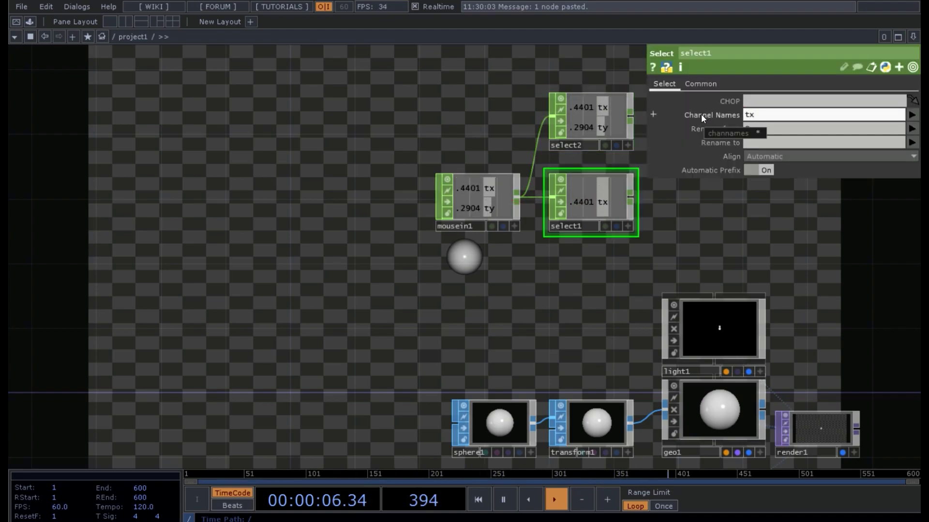
left_click(613, 118)
left_click(762, 115)
key("BackSpace")
type("ty")
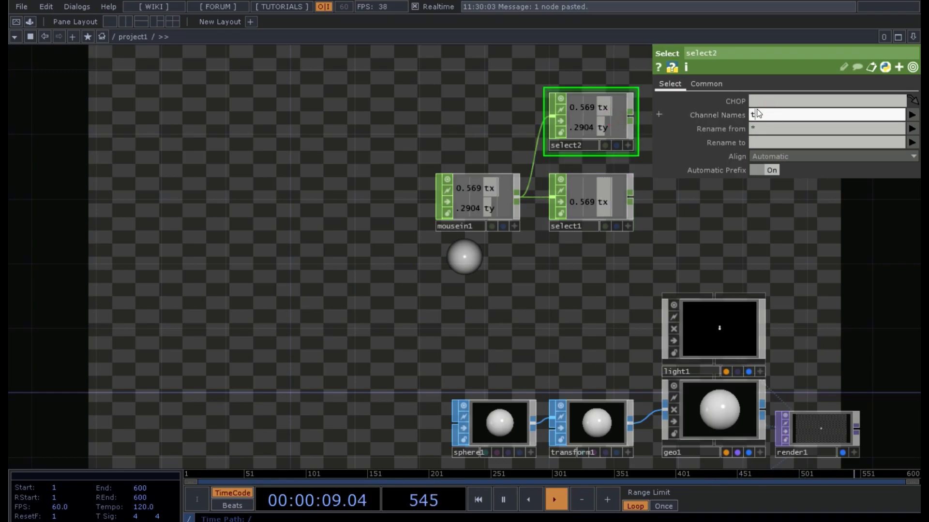
key("Return")
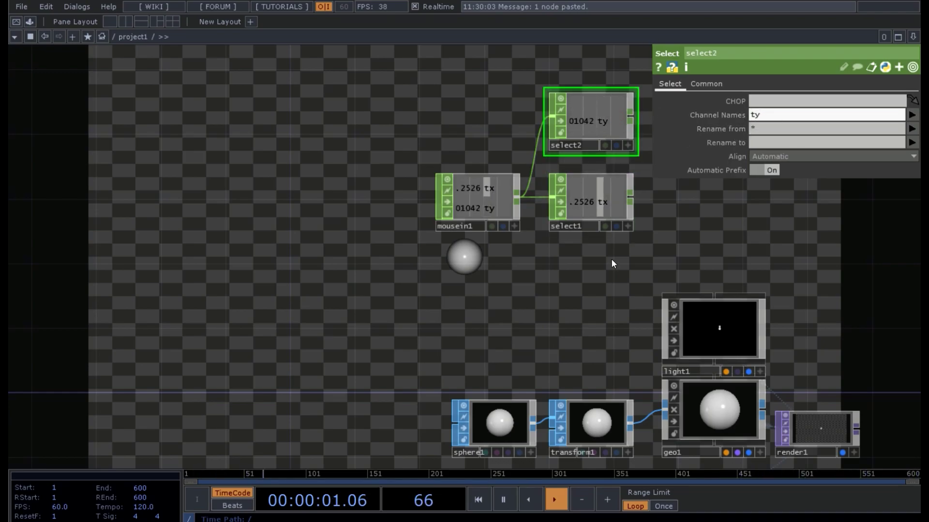
left_click_drag(611, 259, 564, 241)
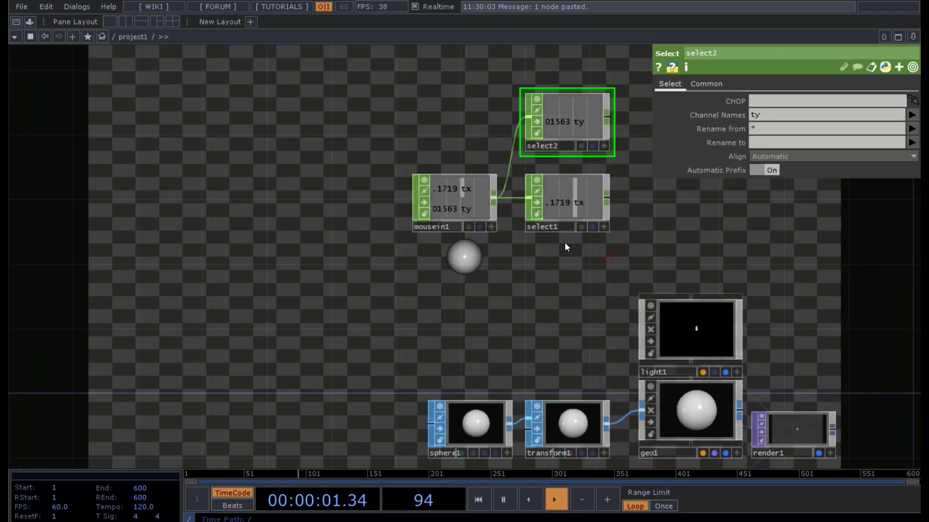
Step: Reference select1's tx in transform1's Translate X, then expand Translate and set tx to constant
left_click(604, 226)
left_click_drag(577, 207, 758, 144)
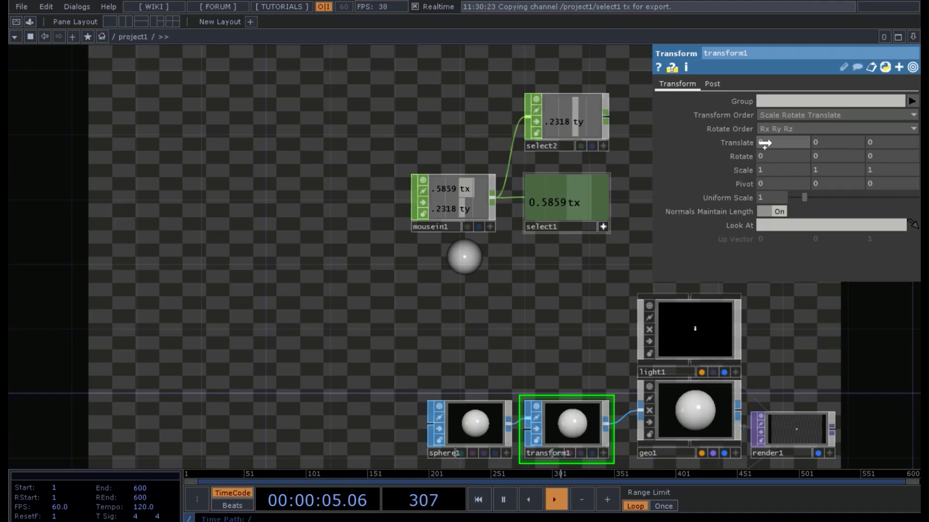
left_click_drag(764, 143, 764, 143)
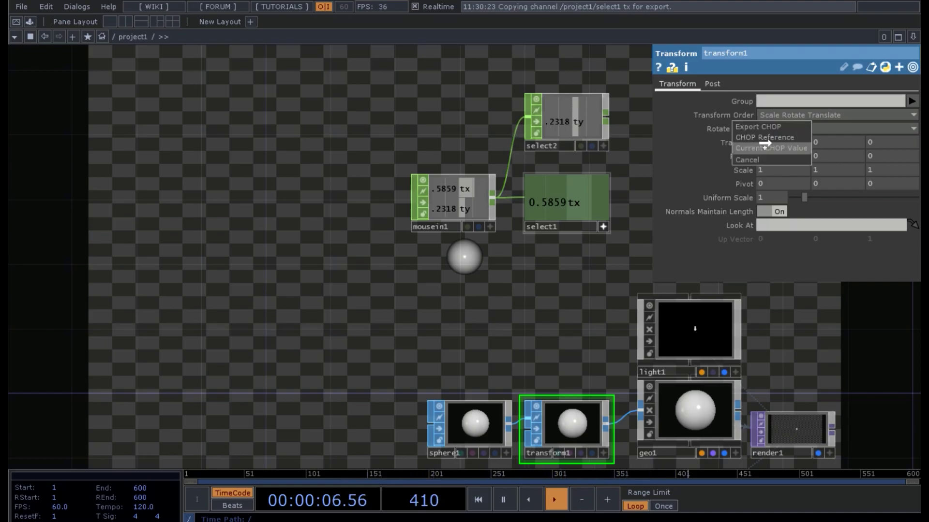
left_click(773, 139)
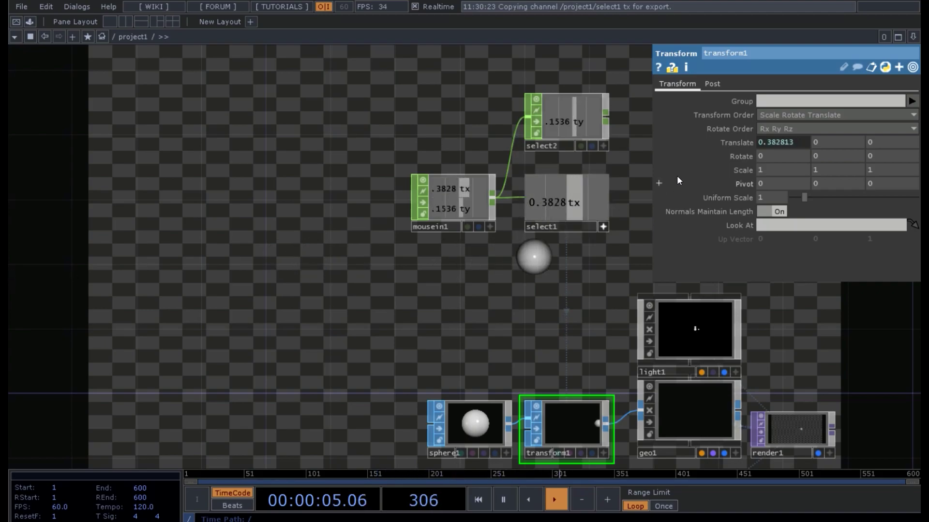
left_click(736, 143)
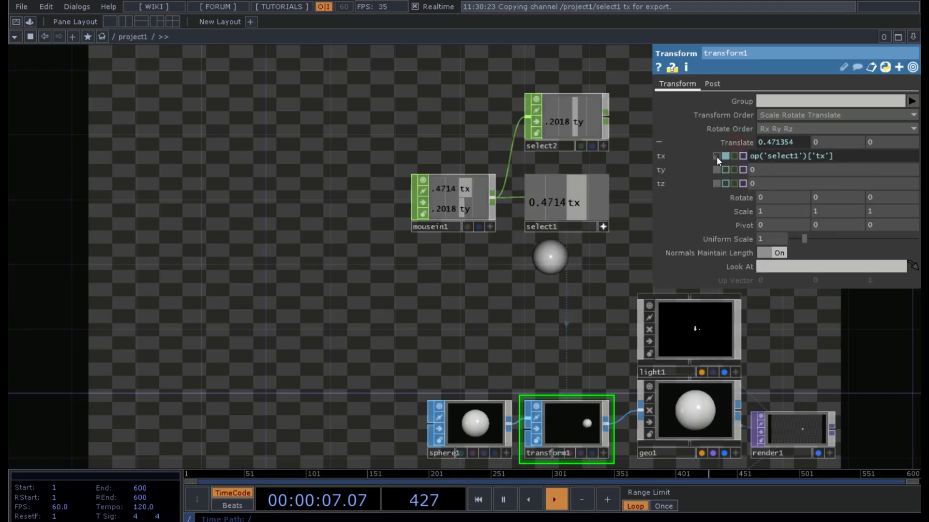
left_click(716, 156)
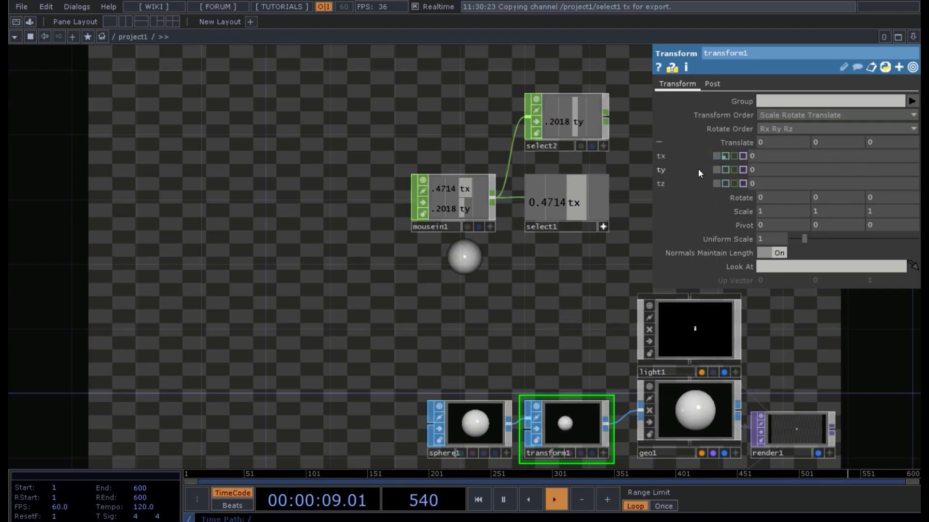
Step: Sweep transform1's Translate X through extremes like -2, settling at 1.96
left_click_drag(614, 301, 483, 295)
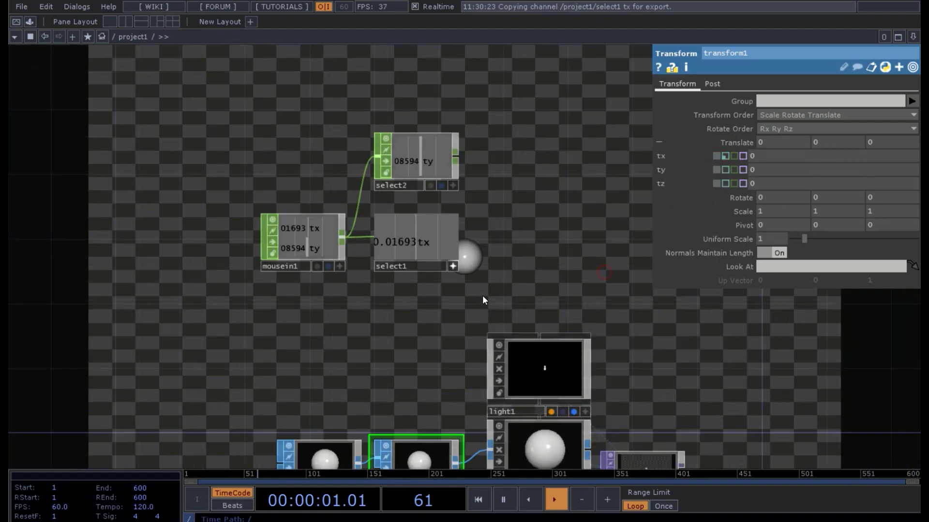
key("p")
key("p")
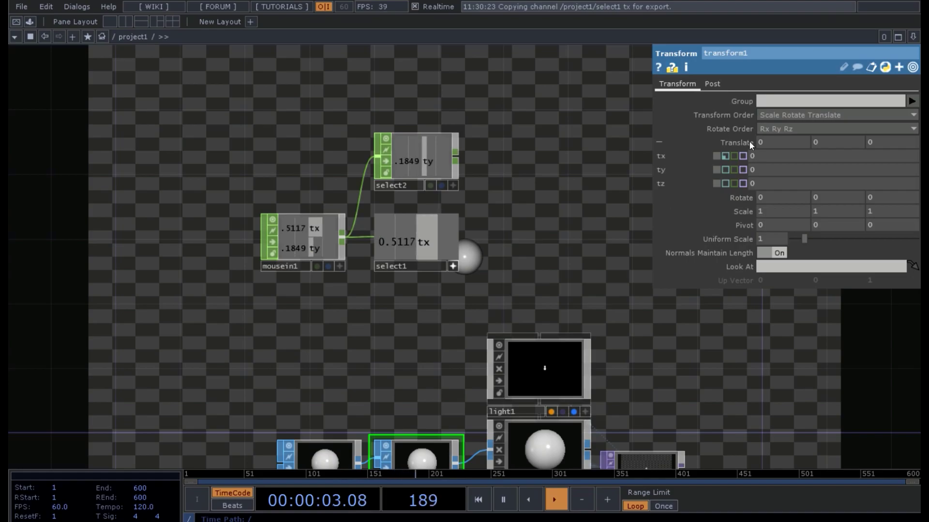
left_click_drag(603, 161, 472, 343)
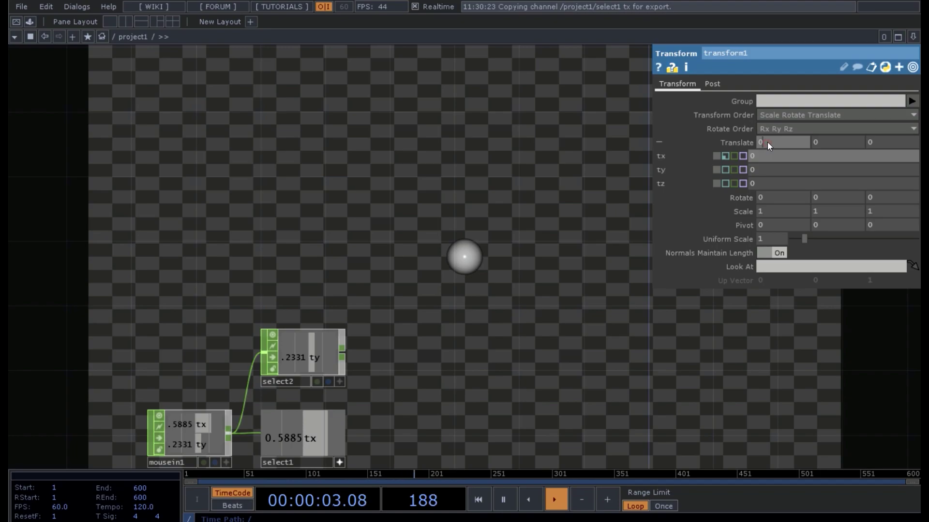
middle_click_drag(767, 141, 602, 142)
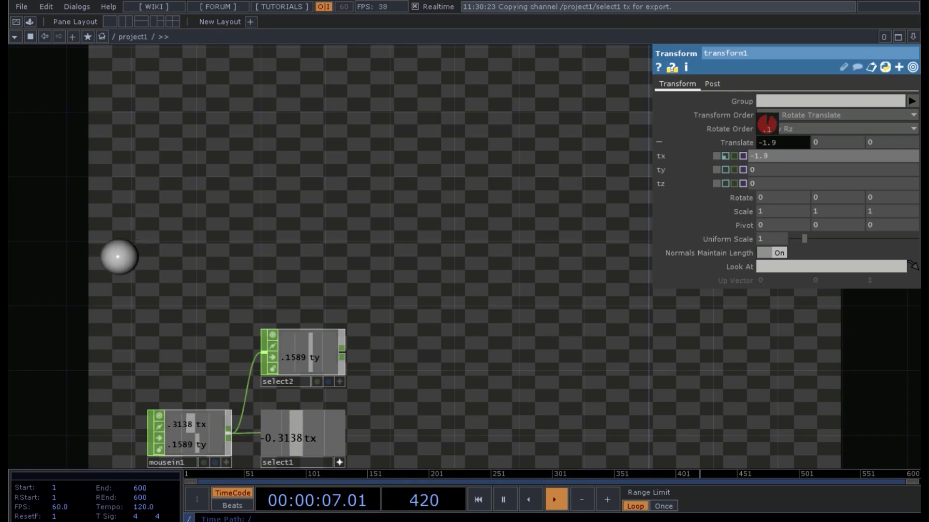
middle_click_drag(602, 142, 593, 142)
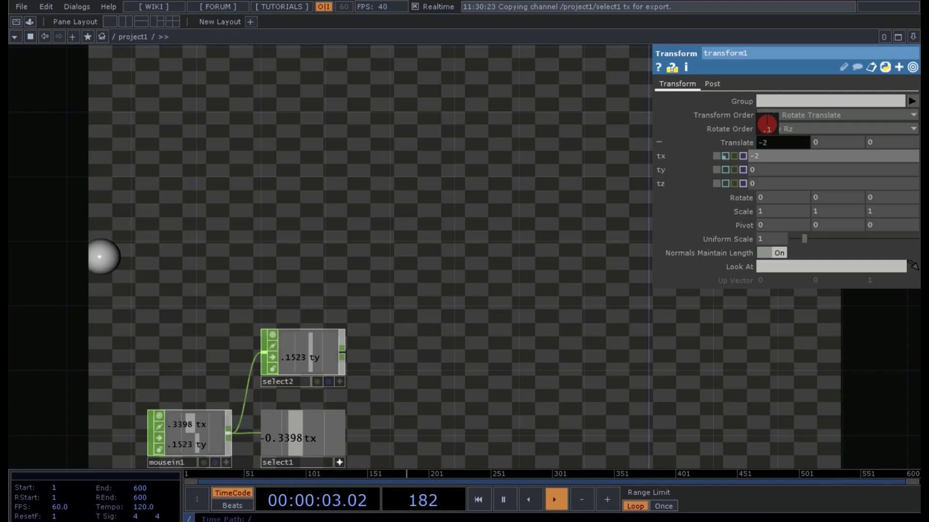
middle_click(790, 142)
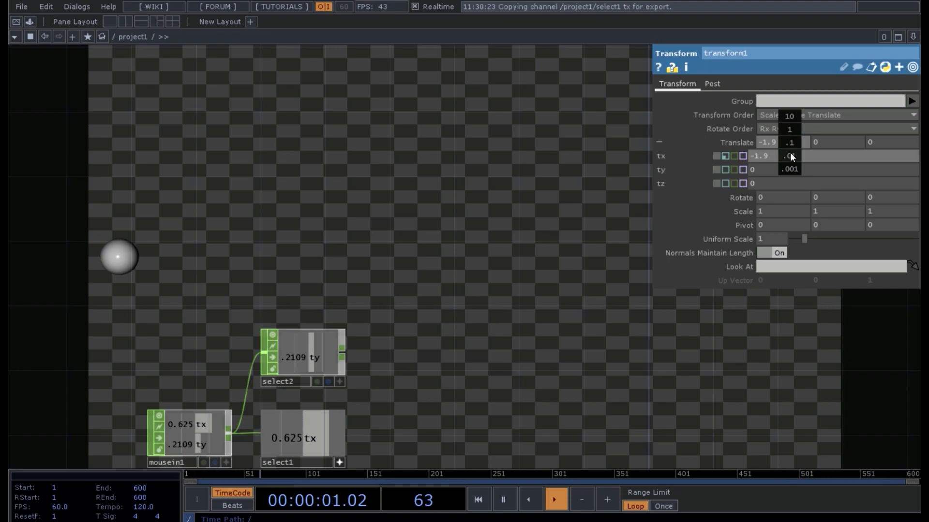
mouse_move(790, 156)
middle_mouse_down()
mouse_move(759, 155)
mouse_move(789, 142)
middle_mouse_up()
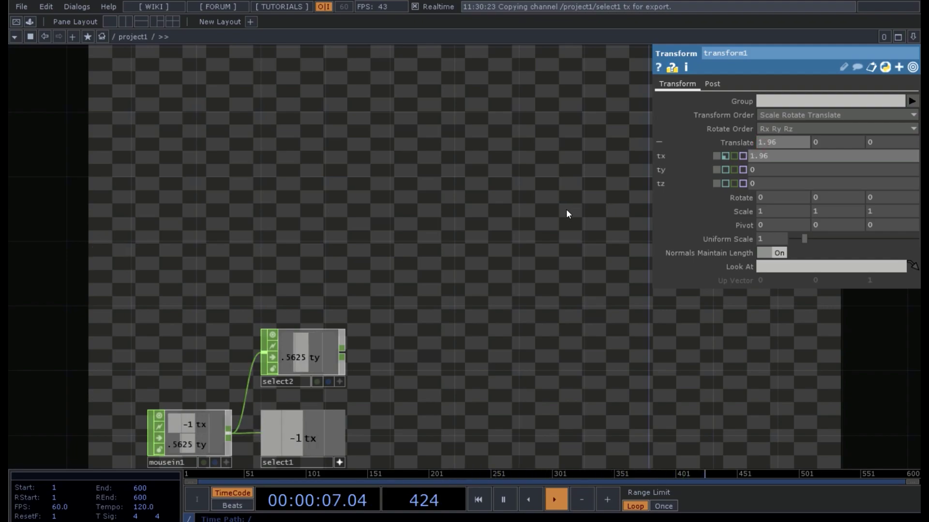
key("p")
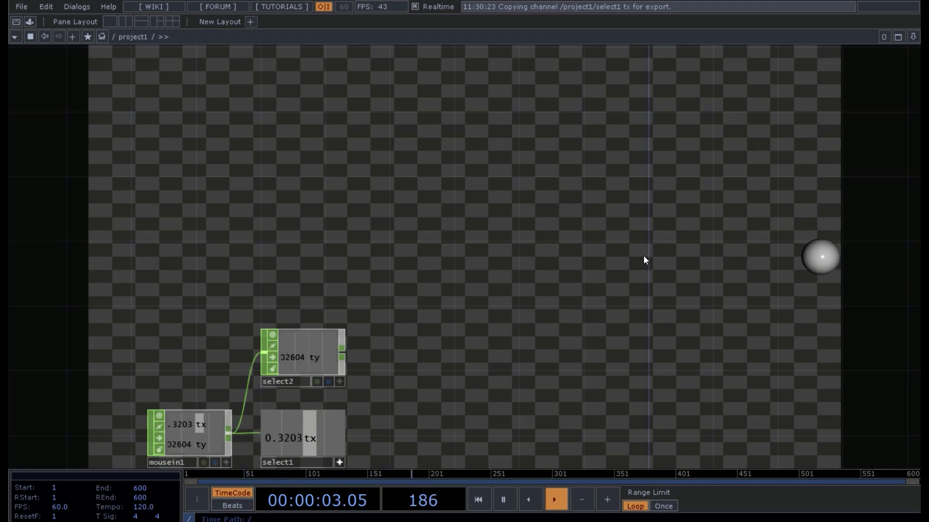
Step: Turn off select1's interactive viewer and wire a new math1 Math CHOP after select1
key("p")
left_click_drag(473, 293, 481, 167)
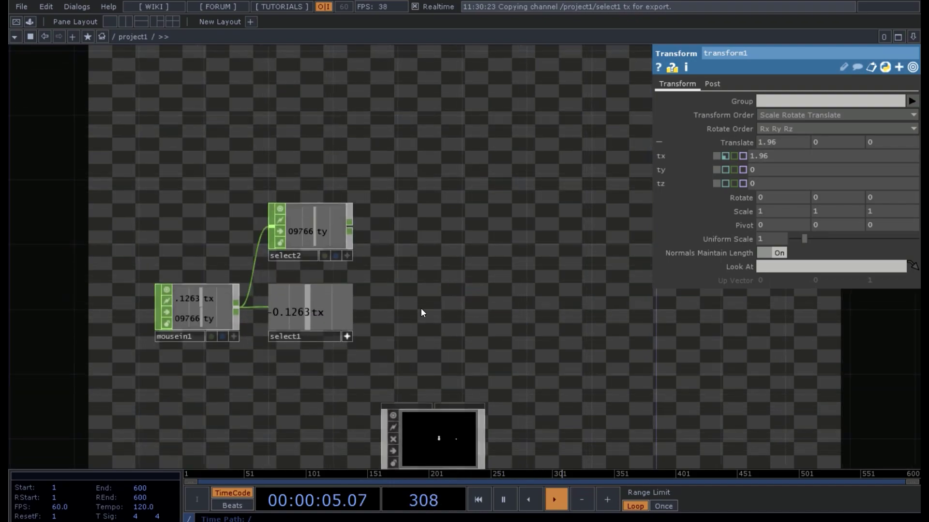
left_click(347, 334)
left_click_drag(398, 302, 425, 227)
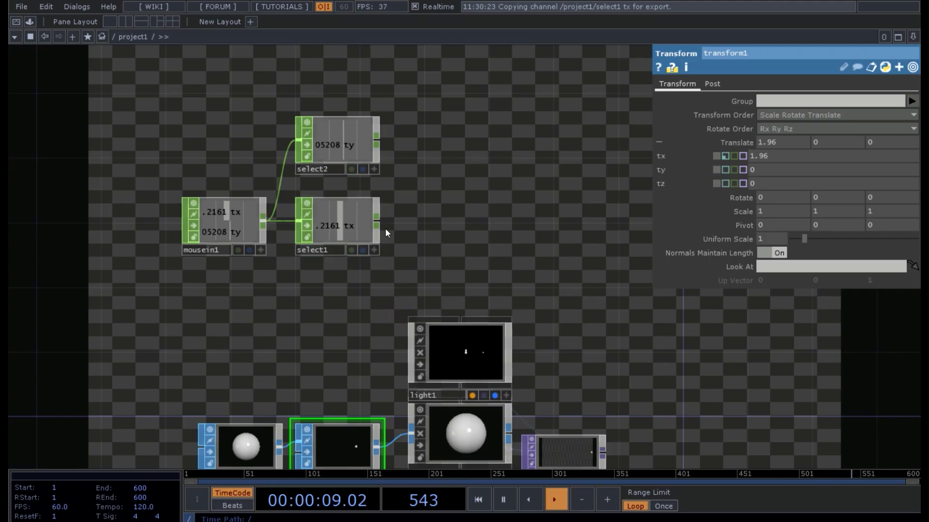
key("Tab")
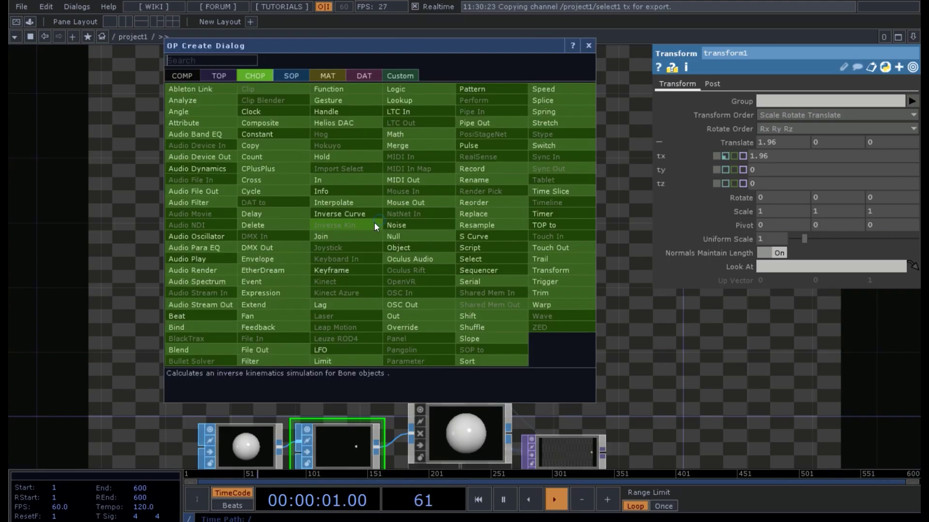
left_click(417, 136)
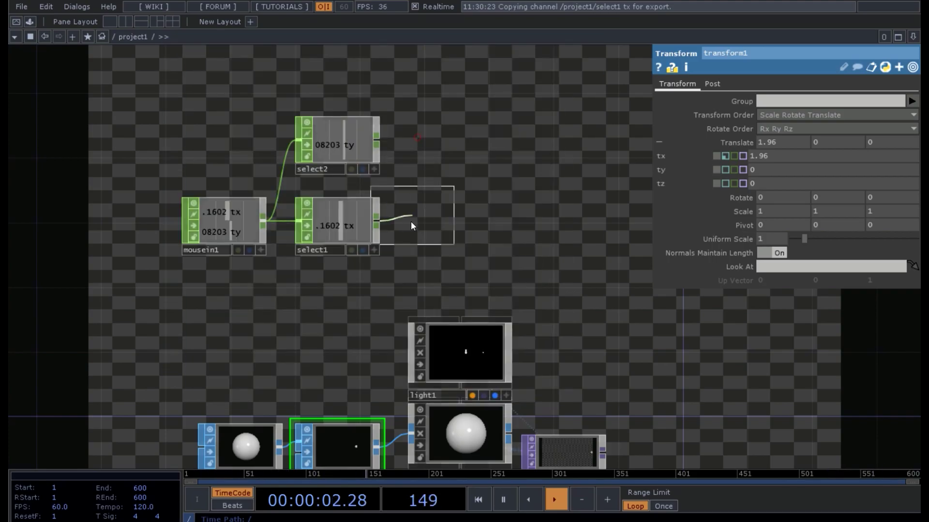
left_click(437, 225)
key("p")
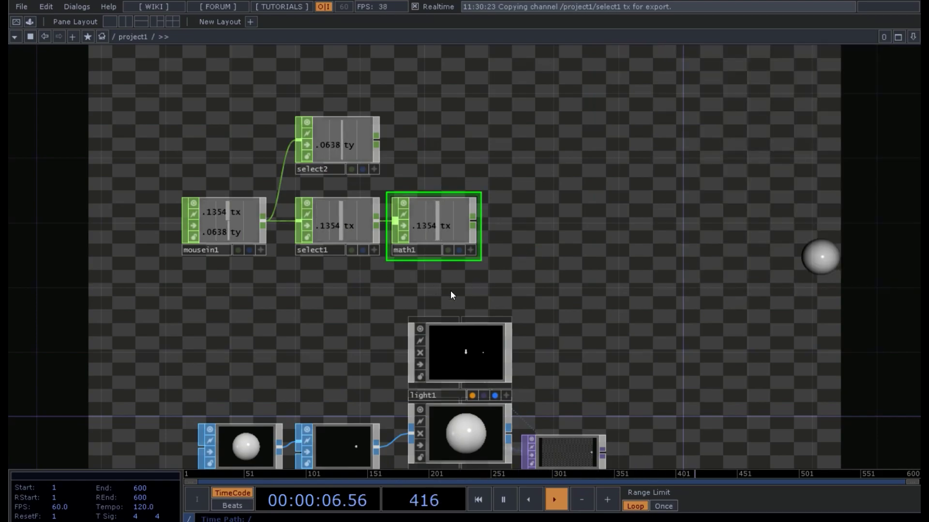
left_click_drag(454, 290, 544, 308)
scroll(568, 303, "up", 10)
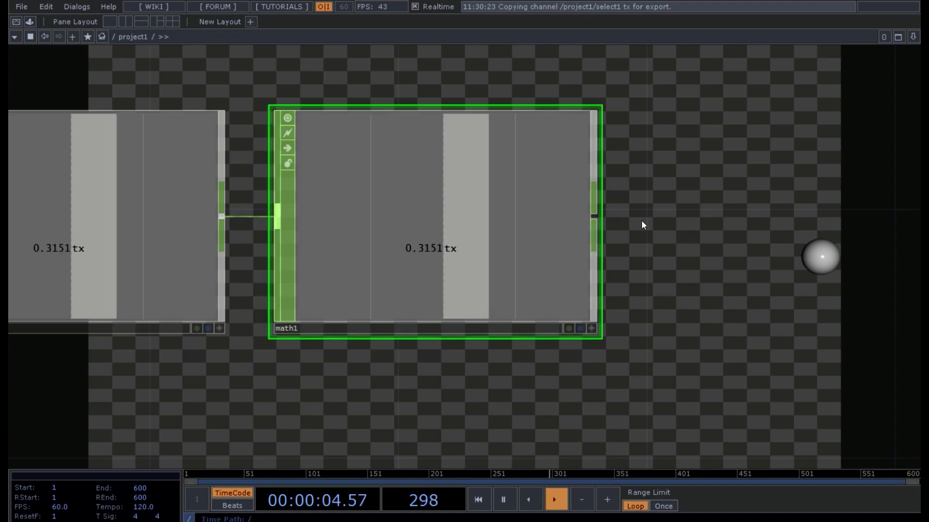
Step: Set math1's Range page From Range to -1 to 1
key("p")
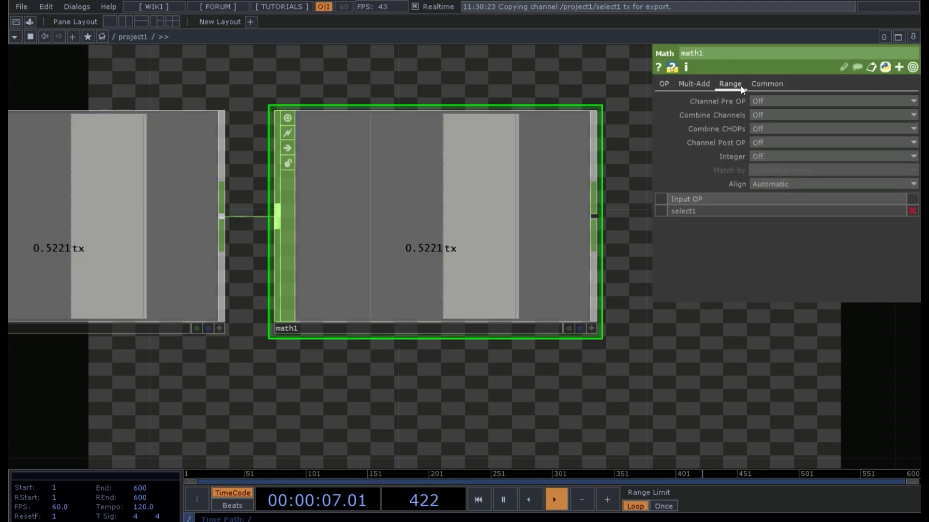
left_click(737, 84)
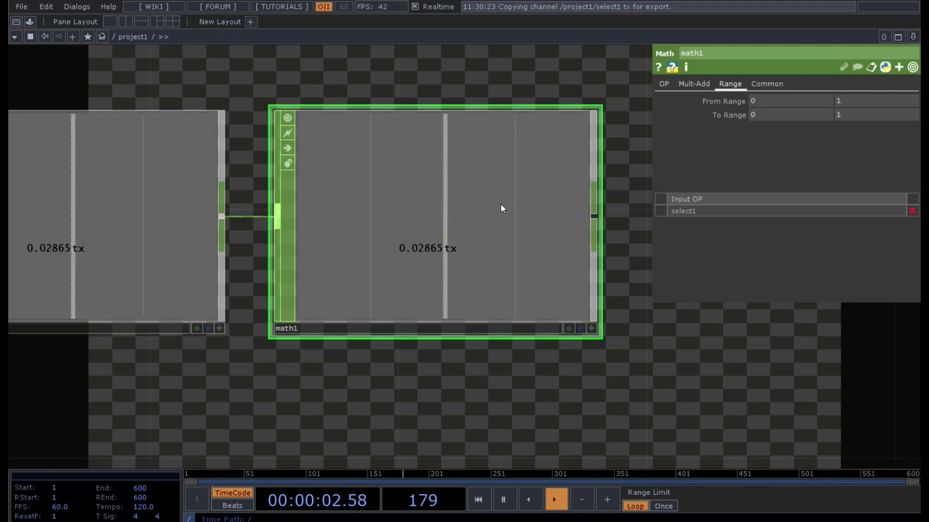
left_click_drag(327, 394, 711, 391)
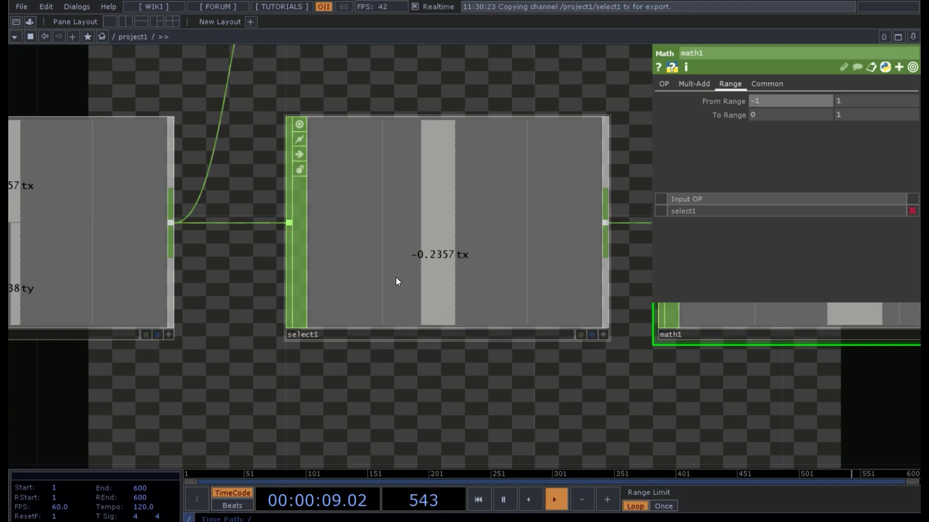
Step: Set math1's From Range to -0.95 and 0.8
left_click(849, 100)
key("BackSpace")
type(".89")
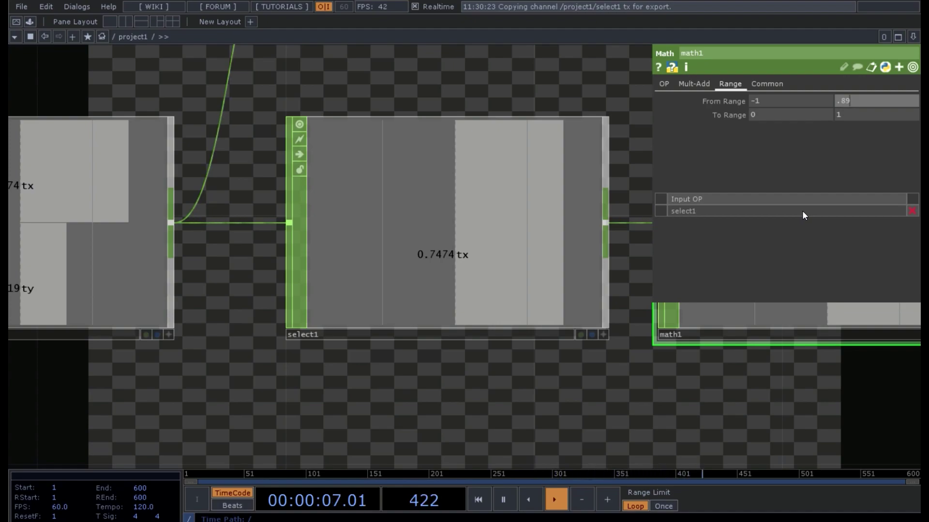
key("Return")
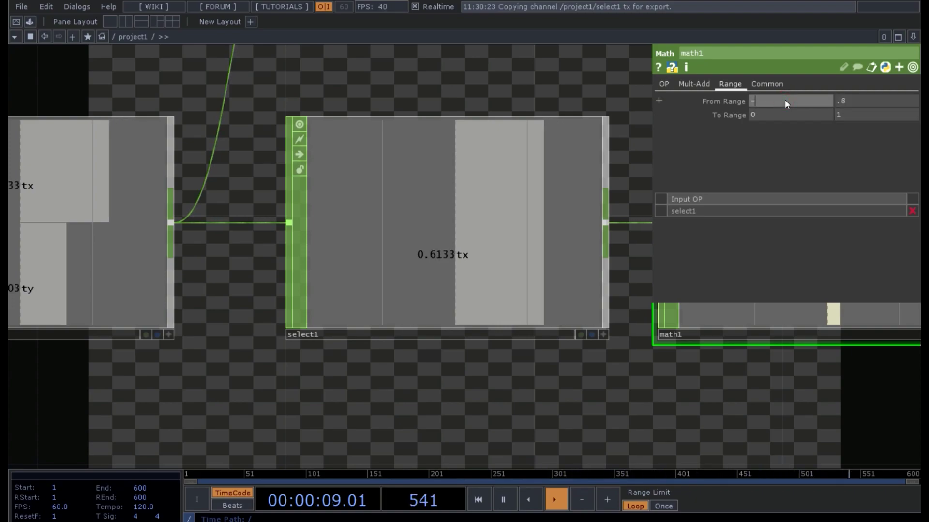
type("9")
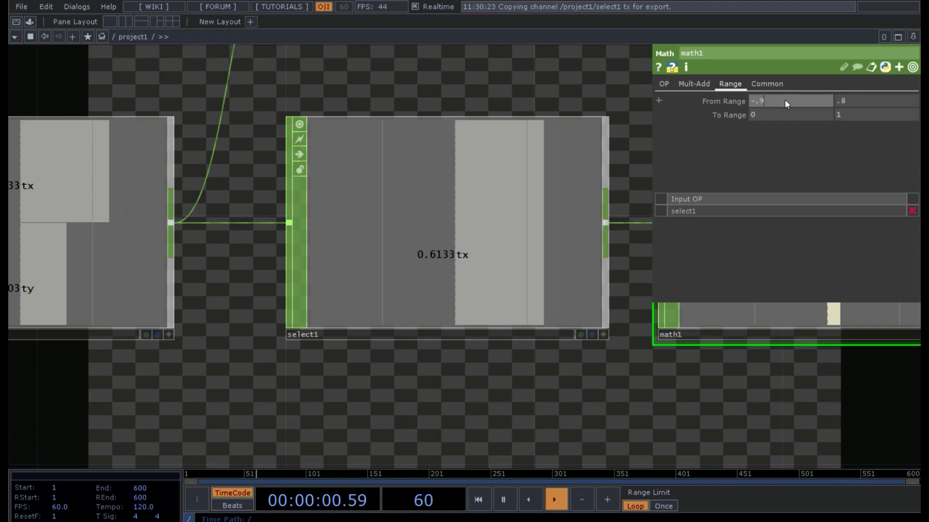
type("5")
key("Return")
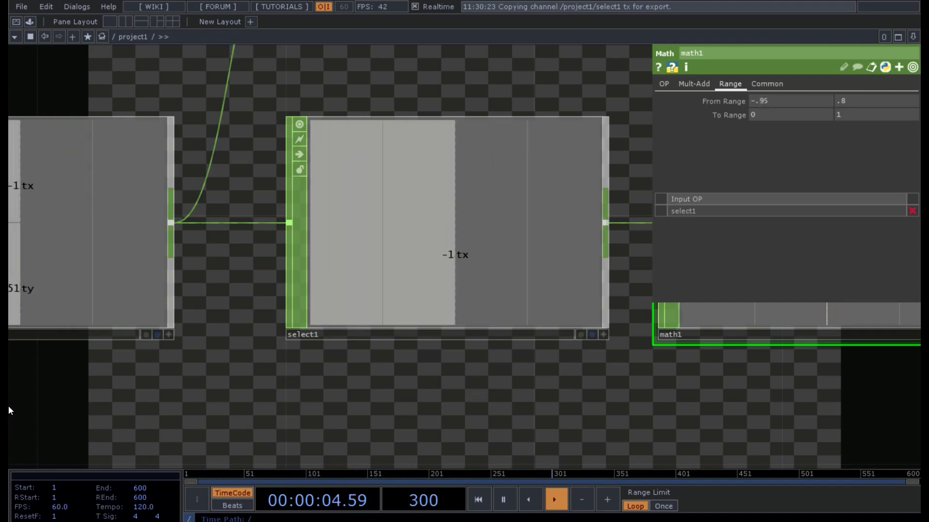
Step: Set math1's To Range to -1.96 and 1.96
left_click(777, 115)
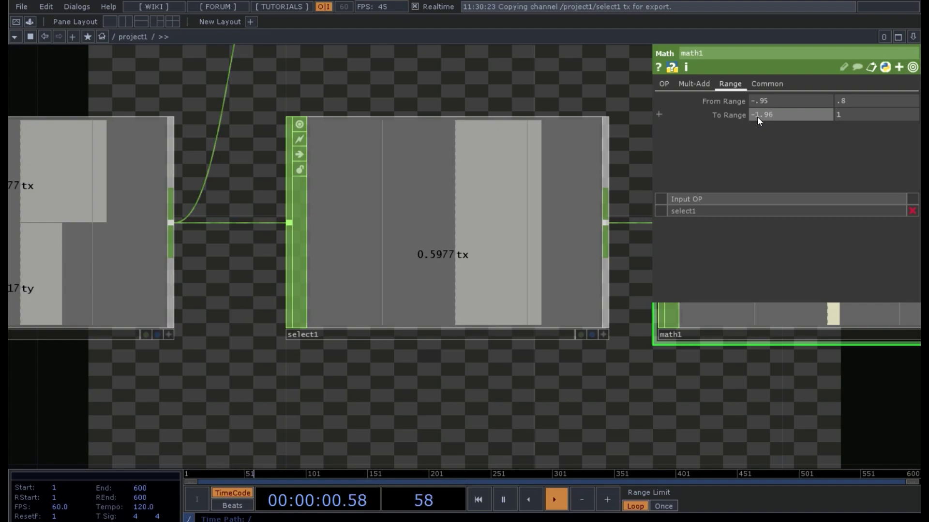
left_click(879, 115)
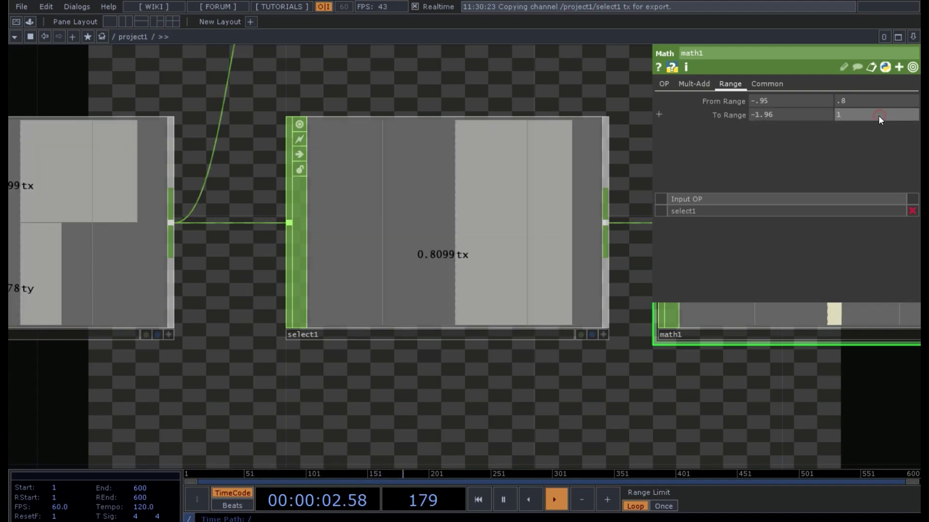
type("1.9")
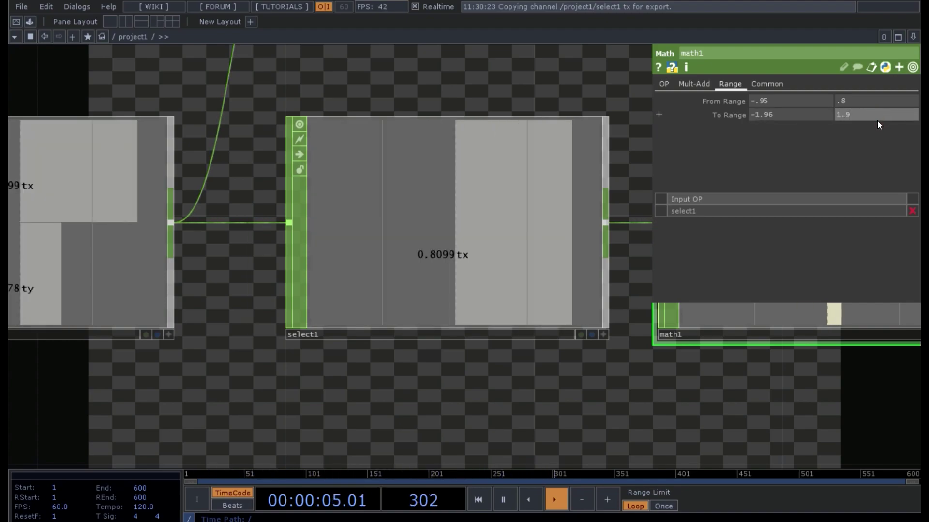
type("6")
Step: Turn on math1's viewer and drag its tx channel onto transform1's Translate X
scroll(430, 367, "down", 2)
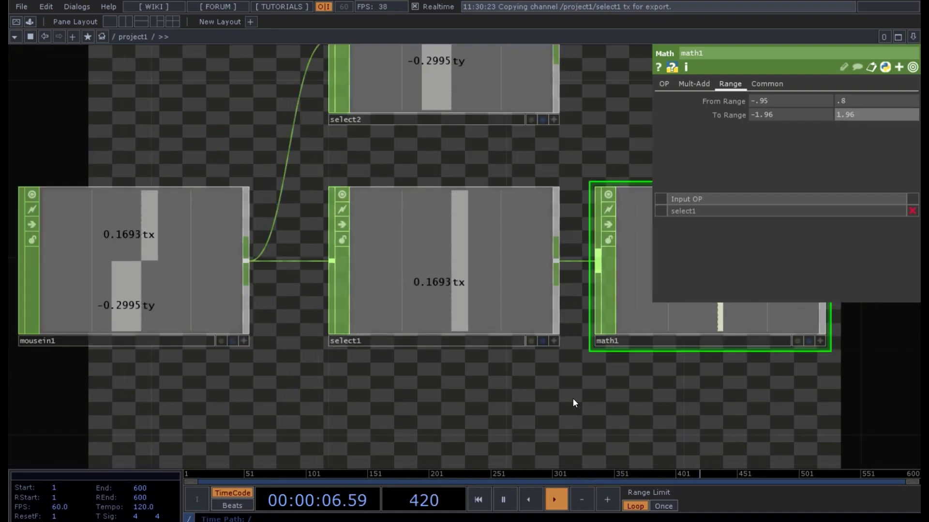
scroll(573, 398, "down", 2)
left_click_drag(551, 390, 288, 391)
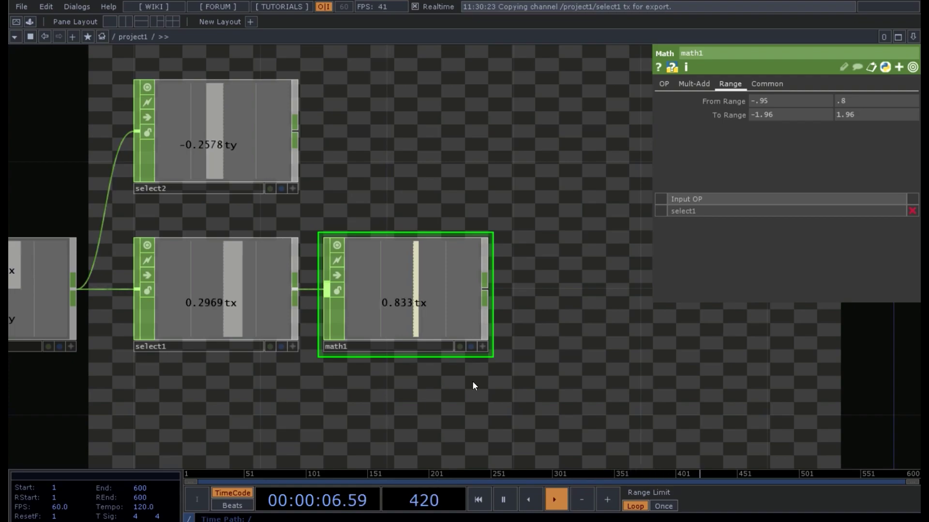
scroll(455, 379, "down", 5)
left_click_drag(507, 405, 453, 212)
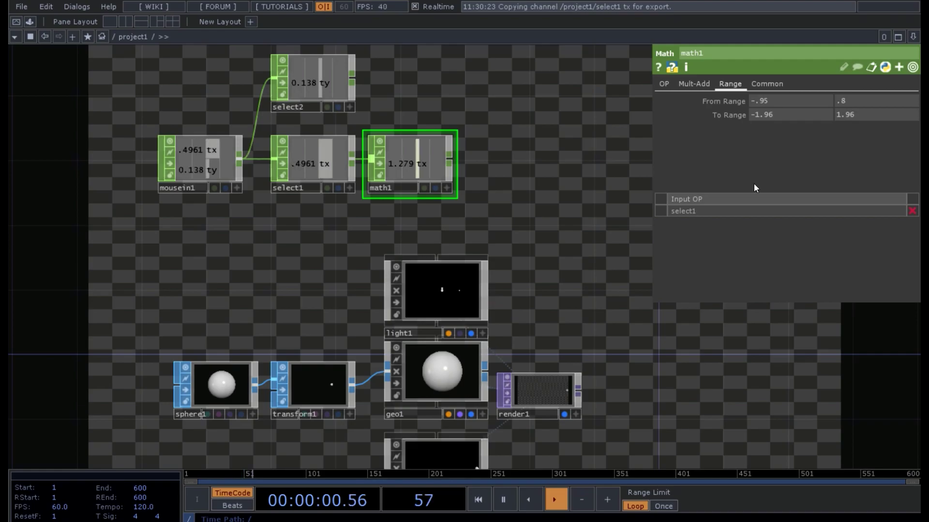
left_click(863, 100)
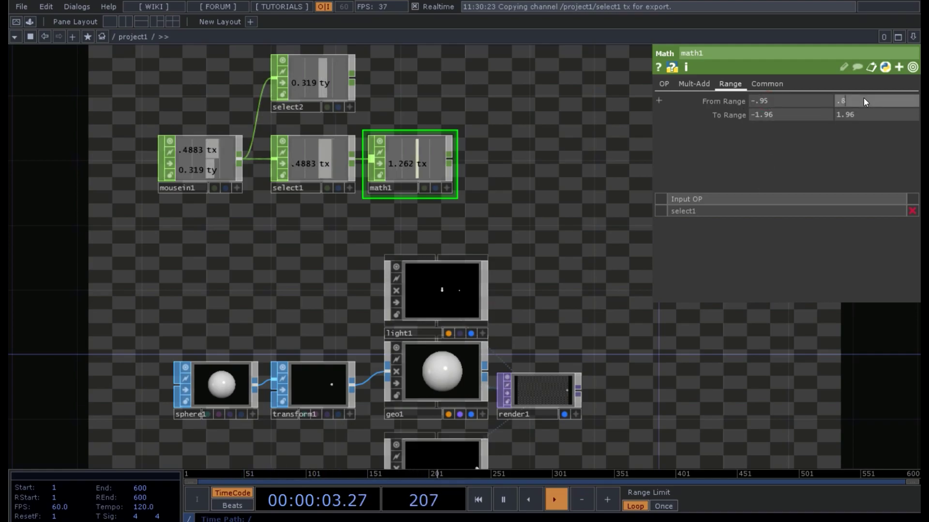
left_click(447, 188)
left_click_drag(432, 165, 790, 140)
Step: Test math1's tx as a CHOP Reference on transform1's Translate X, then restore constant 1.96
left_click(793, 193)
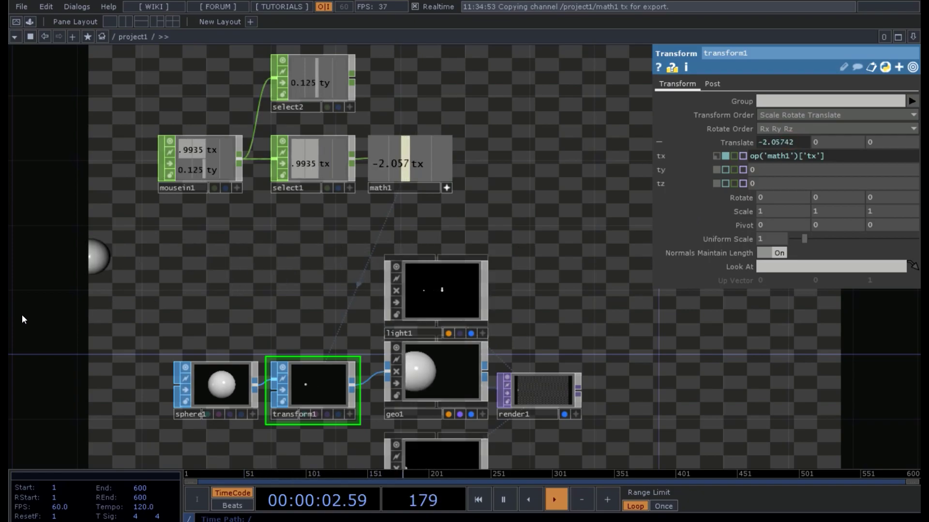
key("p")
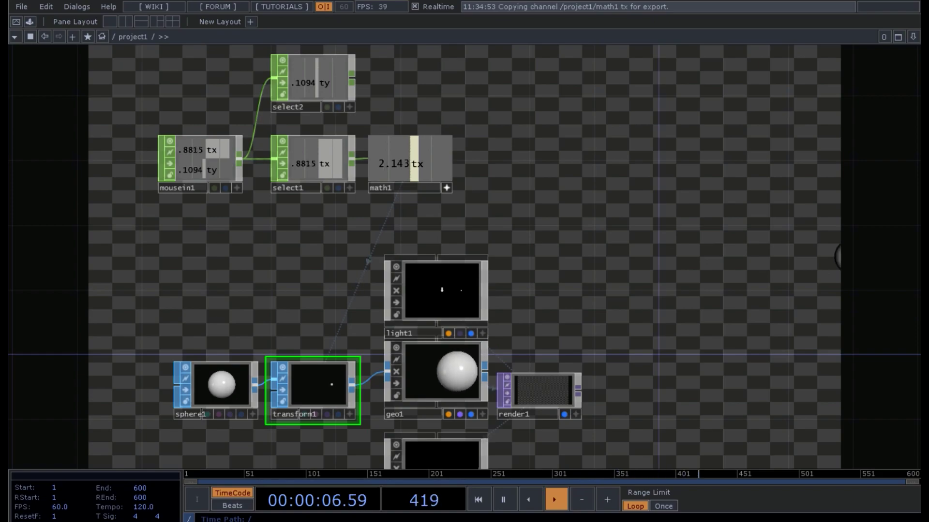
left_click(446, 188)
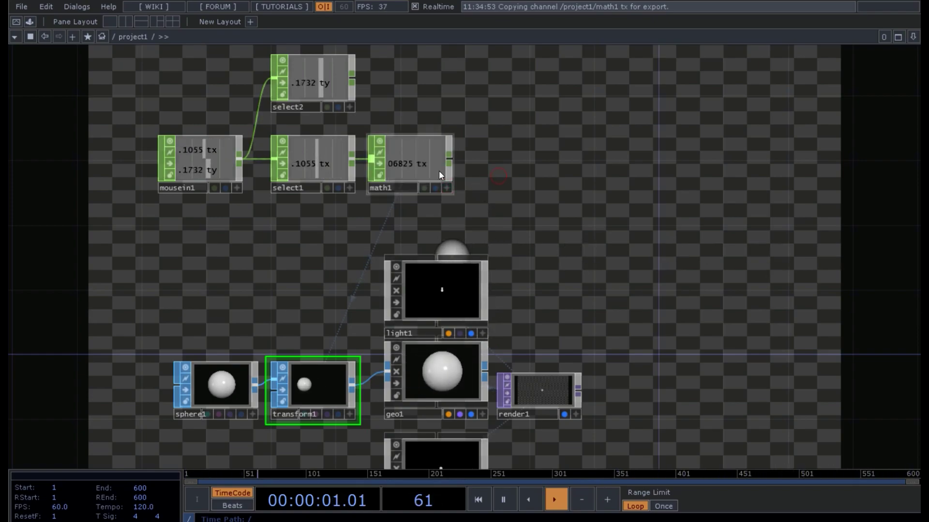
key("p")
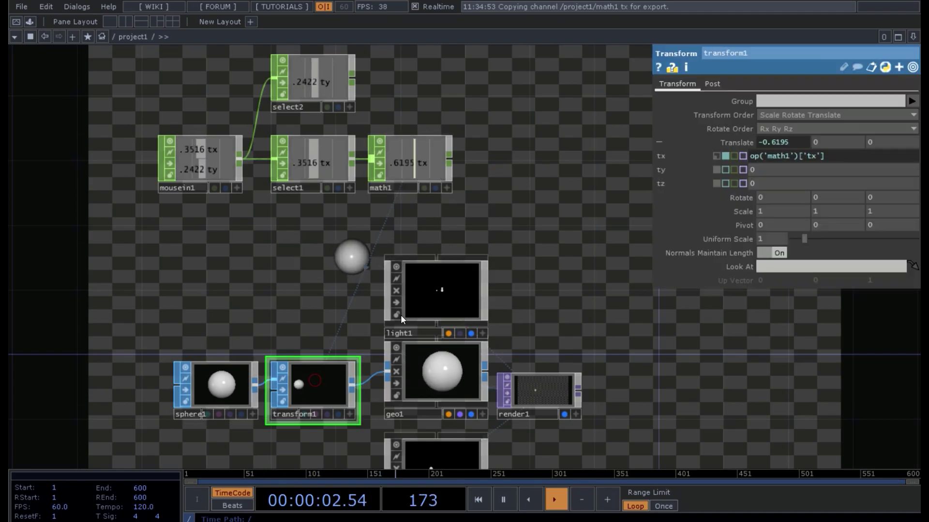
left_click(716, 155)
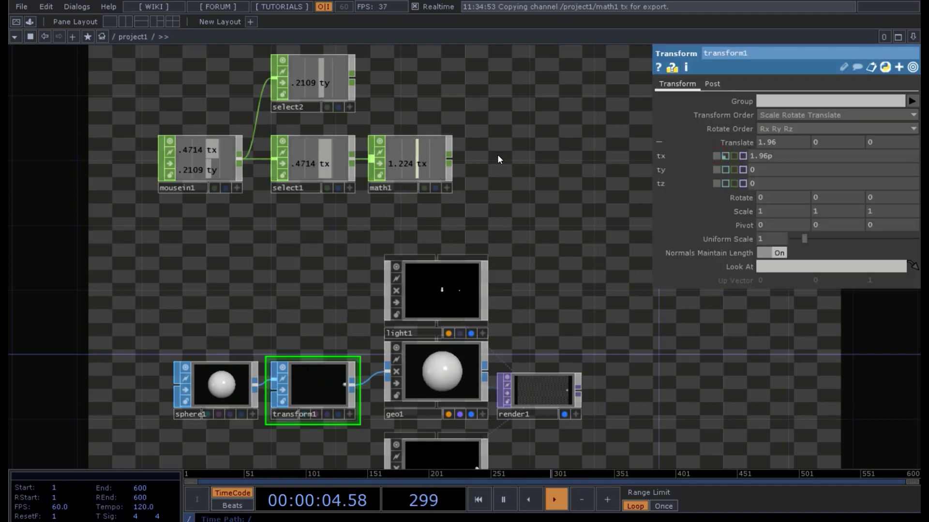
right_click(451, 161)
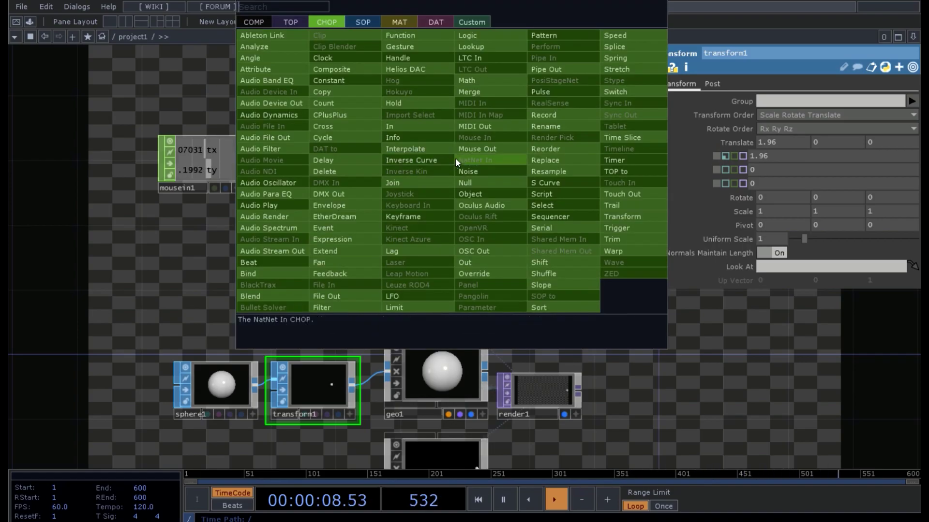
Step: Add limit1 after math1, set to Clamp with Minimum -1.96 and Maximum 1.96
left_click(420, 305)
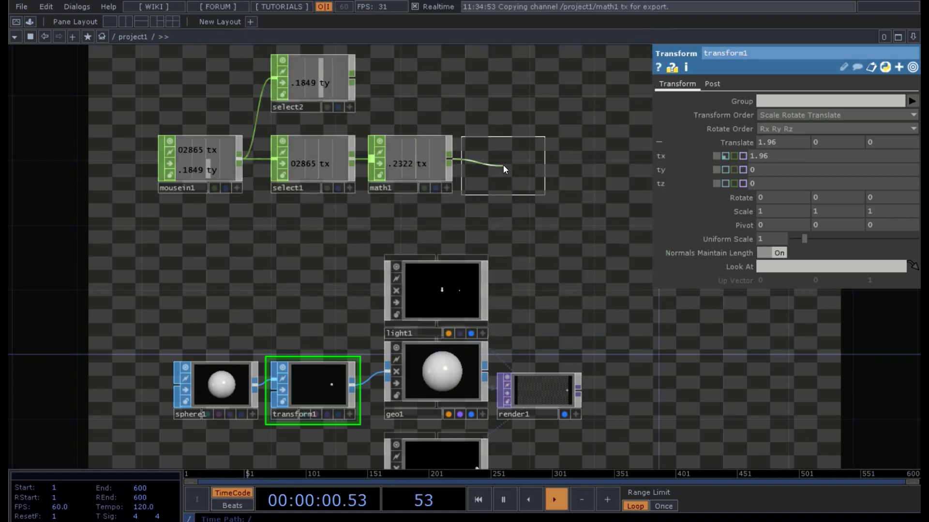
left_click(503, 165)
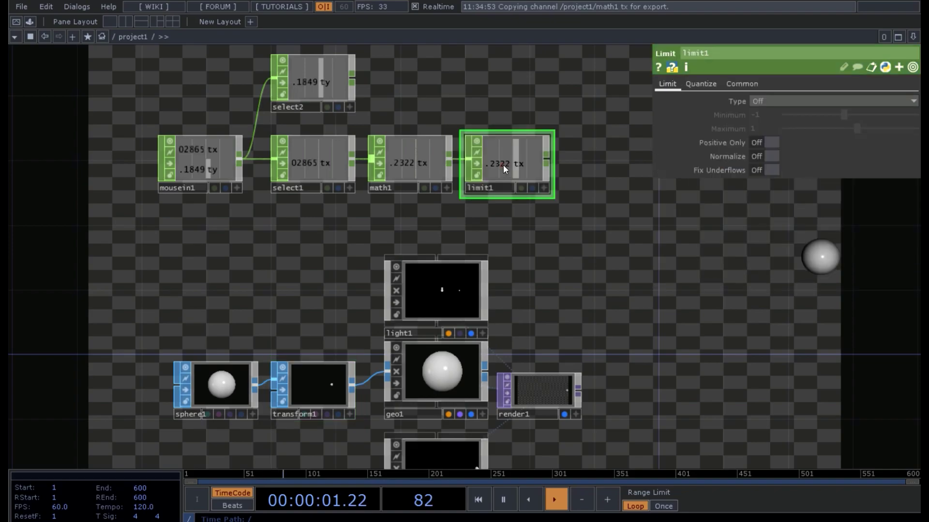
left_click(757, 100)
left_click(771, 124)
left_click(769, 125)
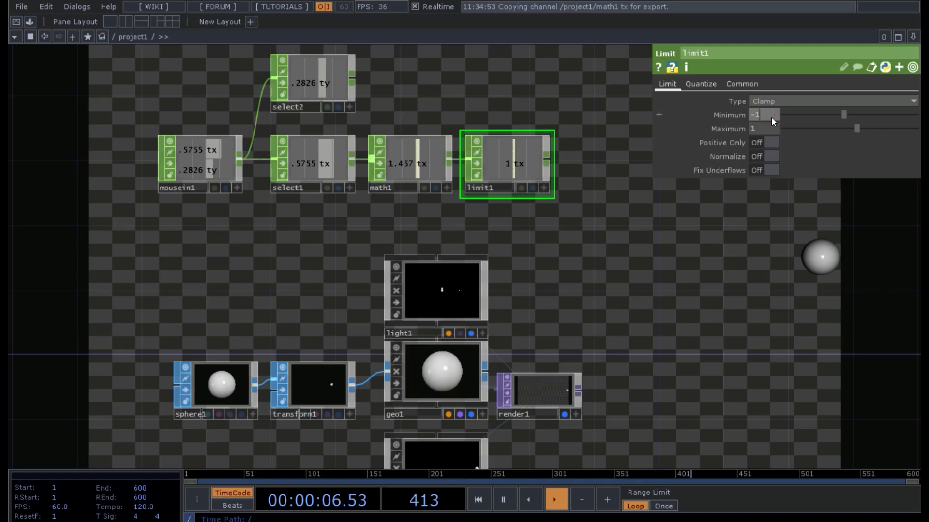
type("6")
key("Return")
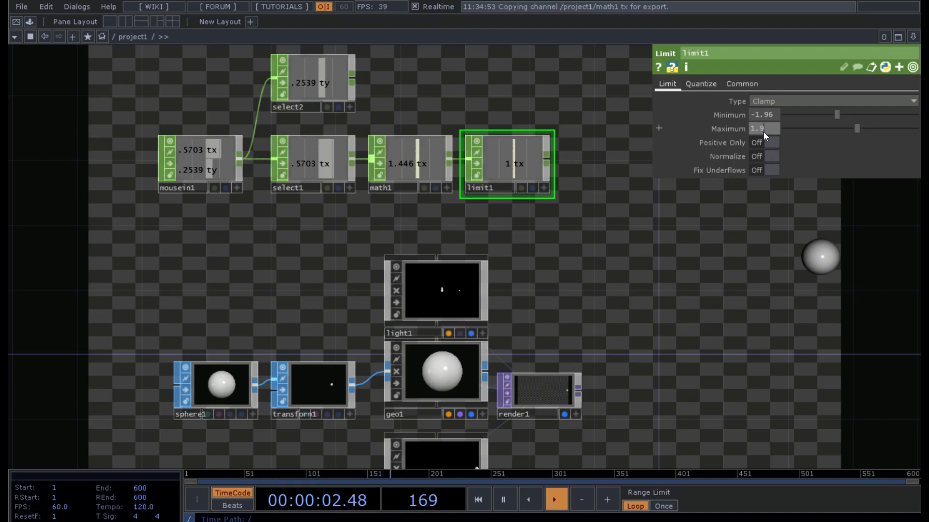
key("p")
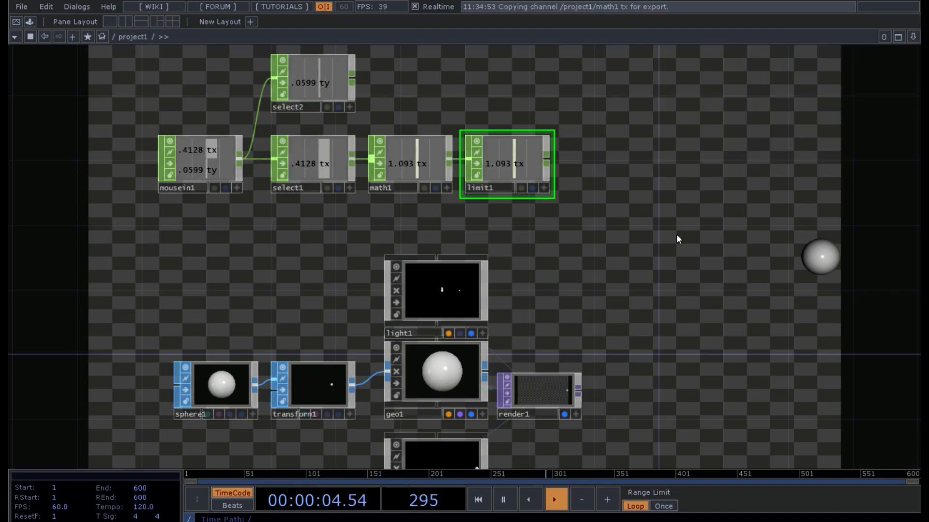
left_click_drag(570, 205, 603, 290)
scroll(557, 285, "up", 1)
scroll(557, 285, "up", 2)
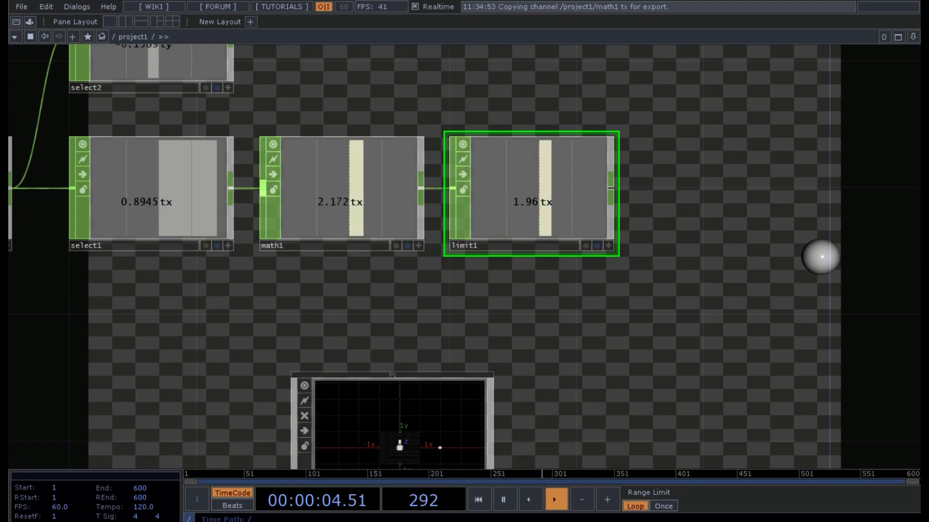
scroll(554, 364, "down", 2)
left_click_drag(545, 317, 532, 213)
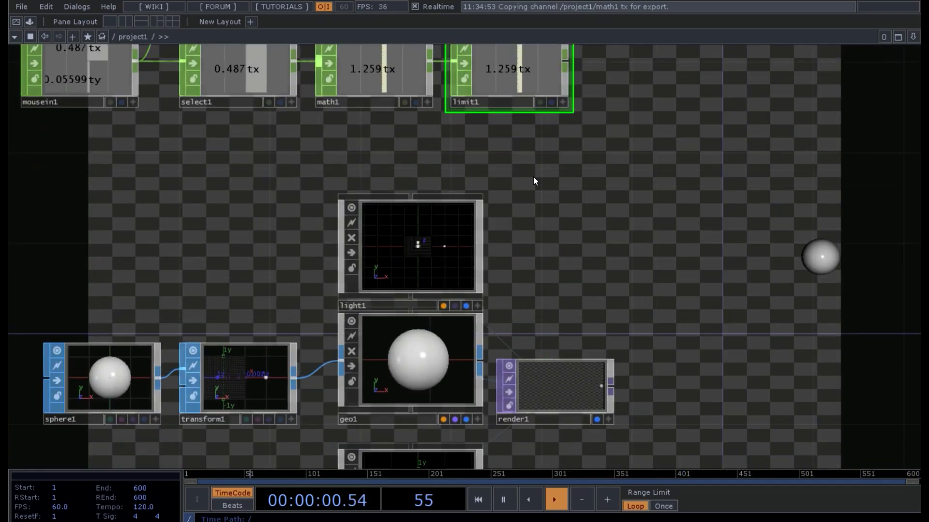
Step: Show limit1's live values and make its tx a CHOP Reference on transform1's Translate X
left_click(502, 73)
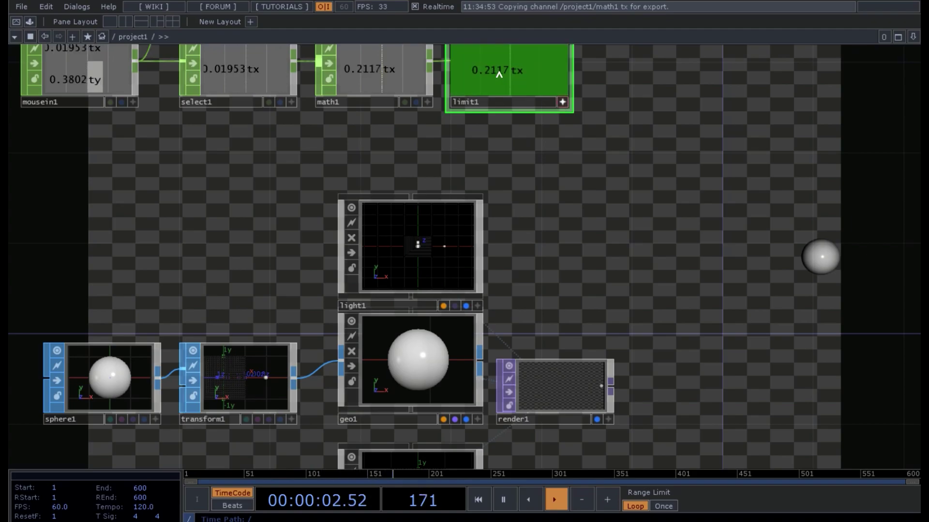
left_click_drag(502, 73, 772, 140)
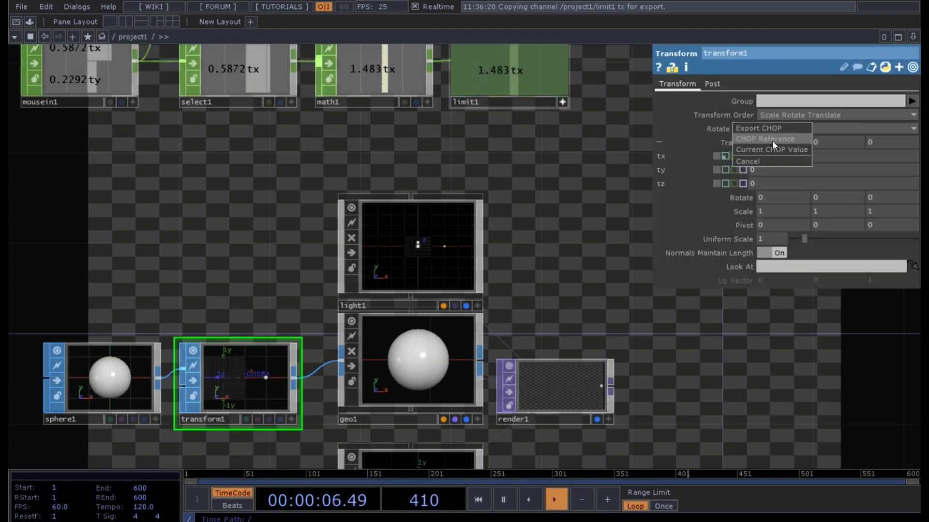
left_click(771, 141)
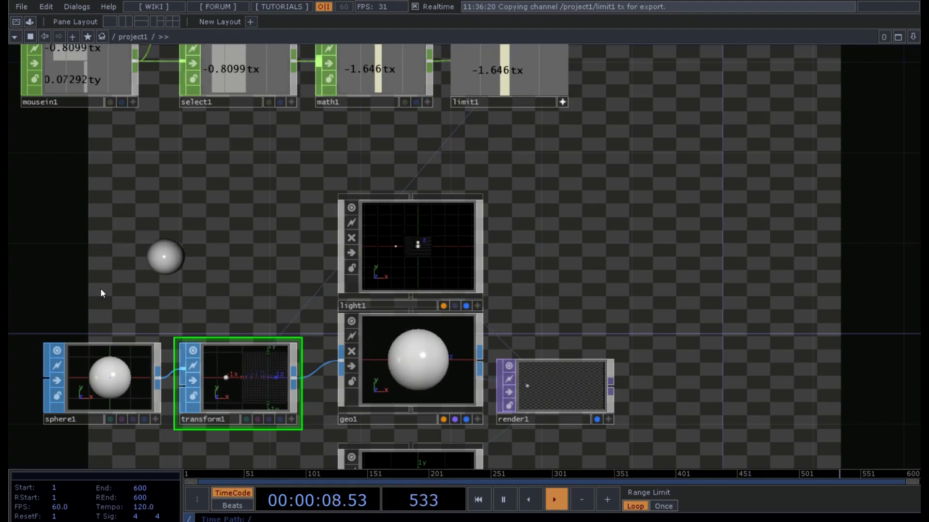
scroll(256, 213, "down", 3)
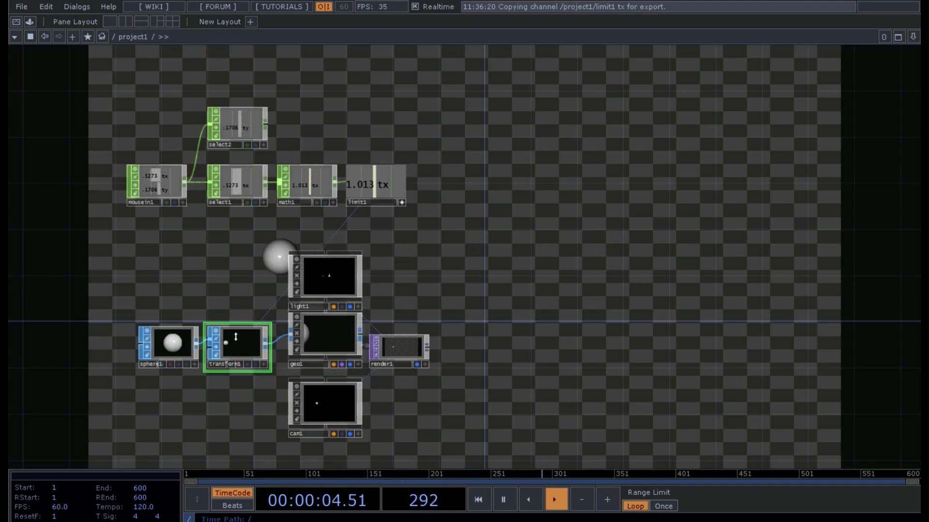
key("p")
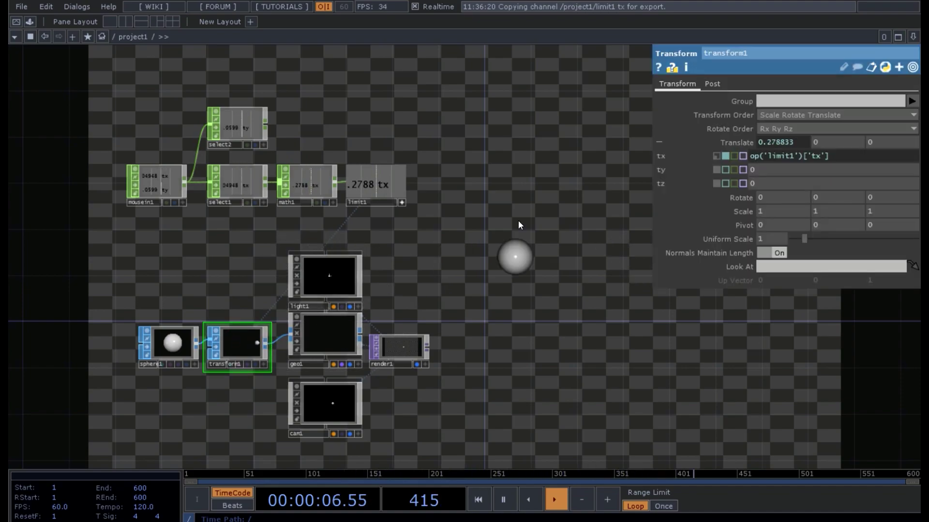
Step: Return transform1's Translate X to a constant value of 0
left_click(715, 155)
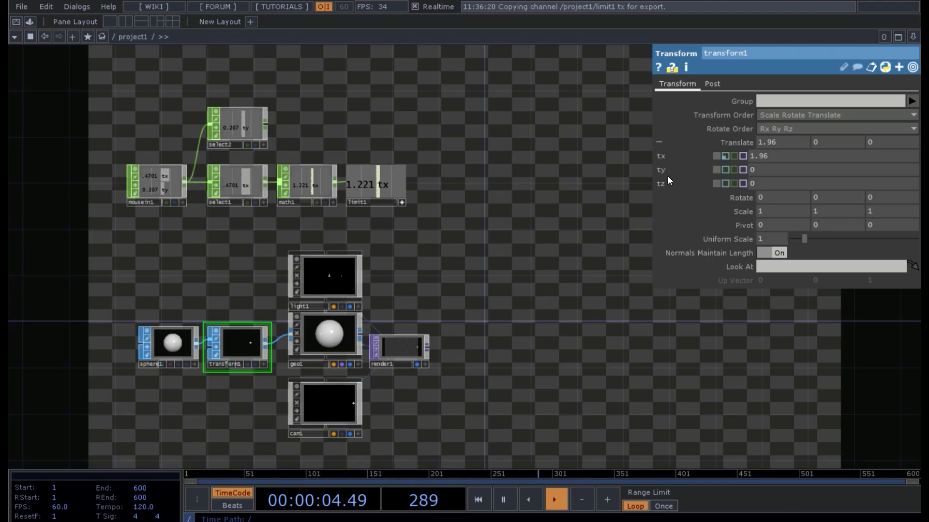
left_click_drag(581, 207, 487, 232)
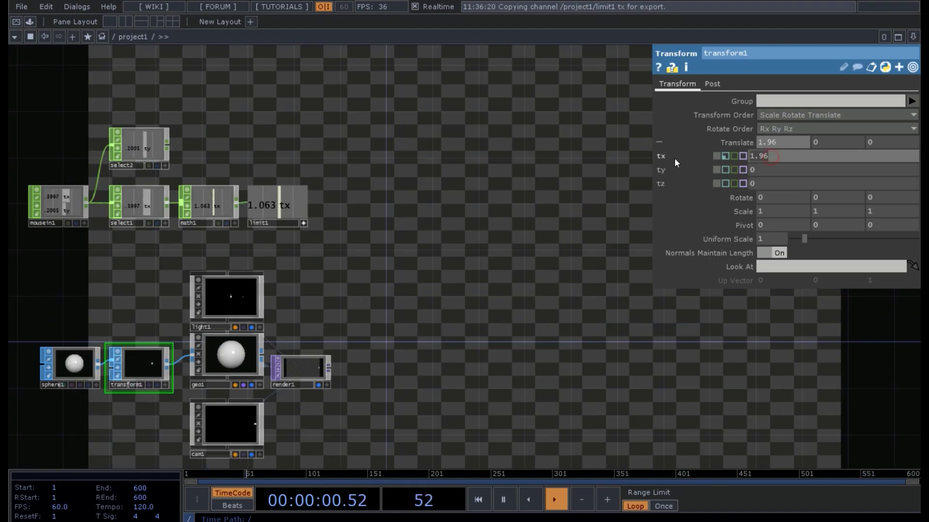
left_click(716, 156)
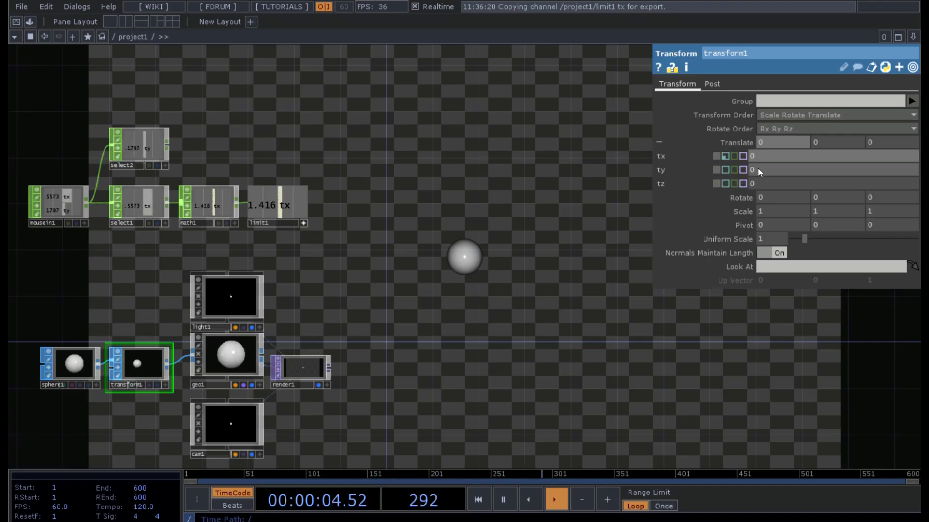
Step: Set transform1's Translate Y to -1.06, placing the sphere at the render's bottom edge
middle_click_drag(759, 168, 851, 157)
middle_click_drag(760, 156, 800, 184)
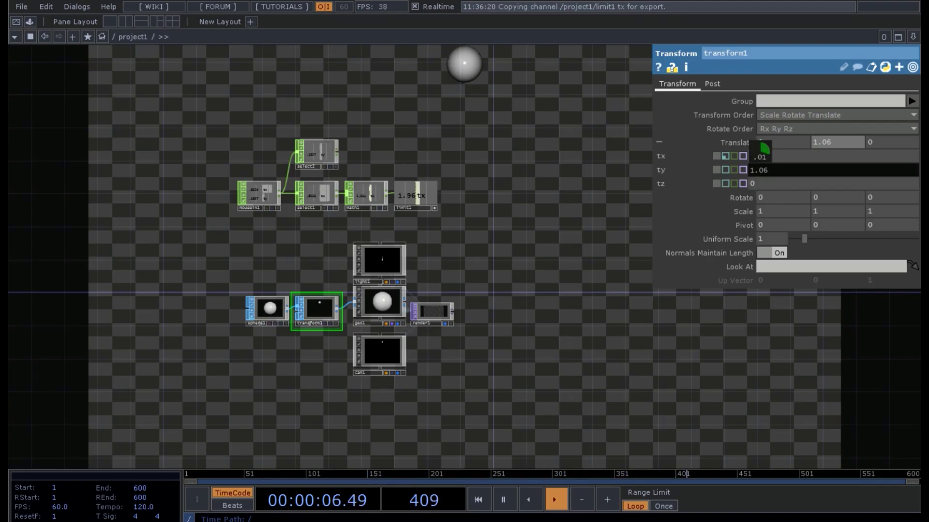
middle_click_drag(760, 157, 762, 168)
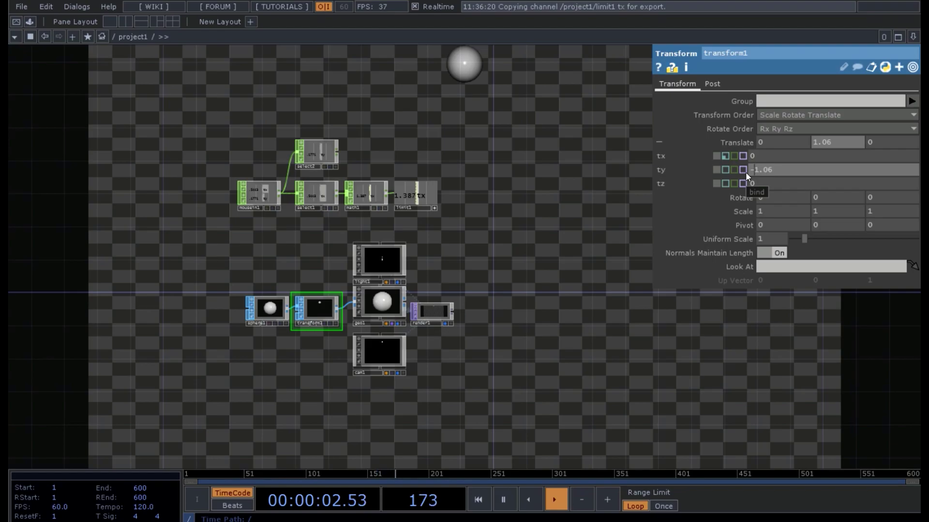
key("Return")
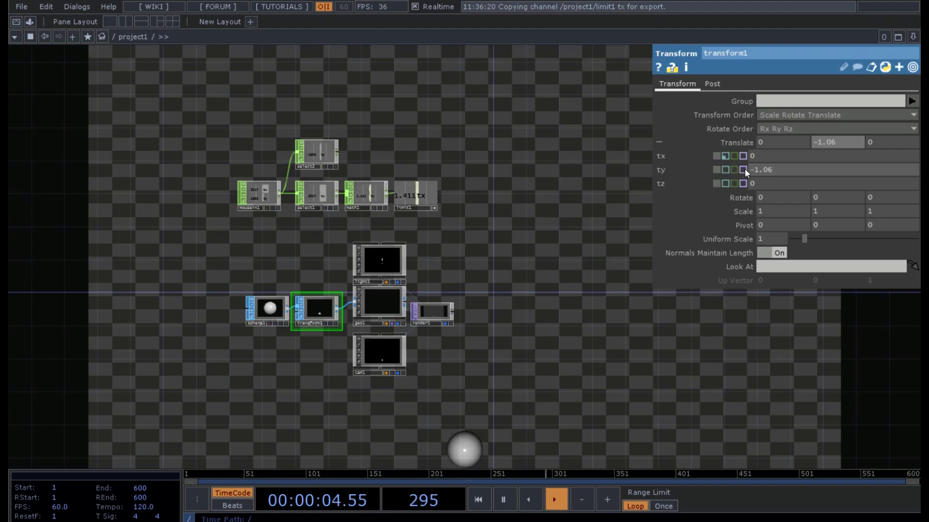
left_click_drag(467, 191, 483, 216)
scroll(423, 228, "up", 5)
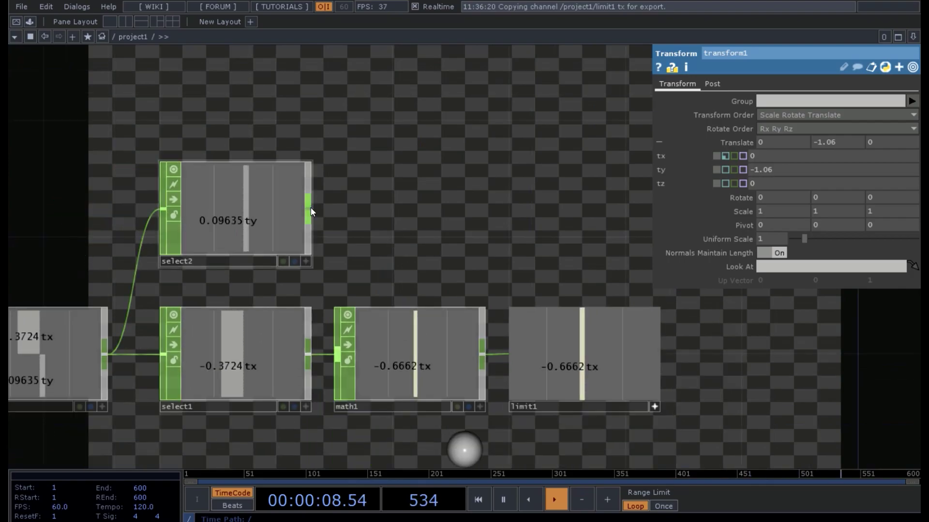
Step: Add a Math CHOP, math2, after select2 and place it to the right
right_click(312, 207)
left_click(332, 121)
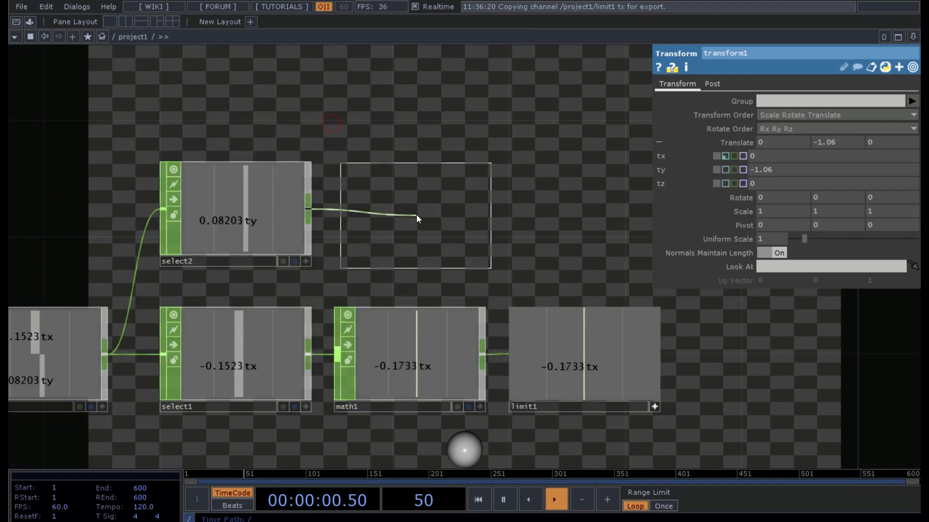
left_click(411, 212)
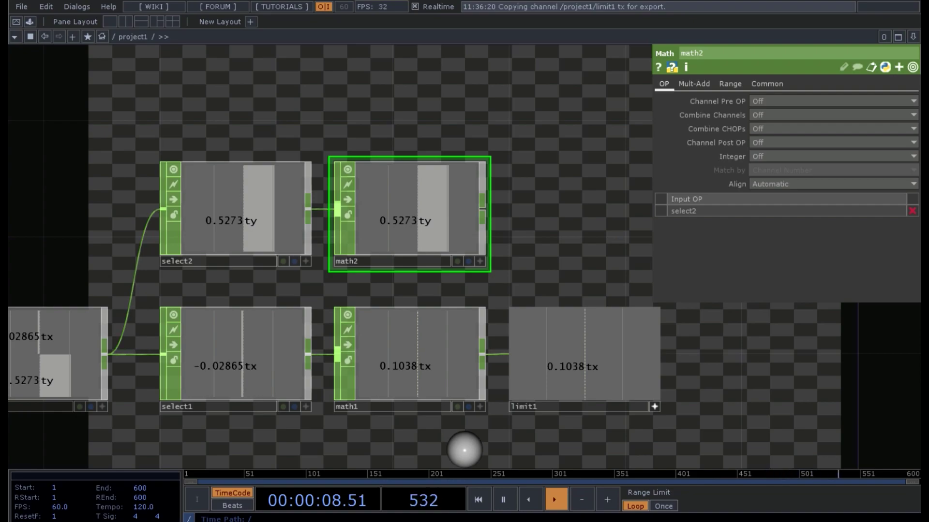
Step: Set math2's From Range to -.5 and .5
left_click(728, 83)
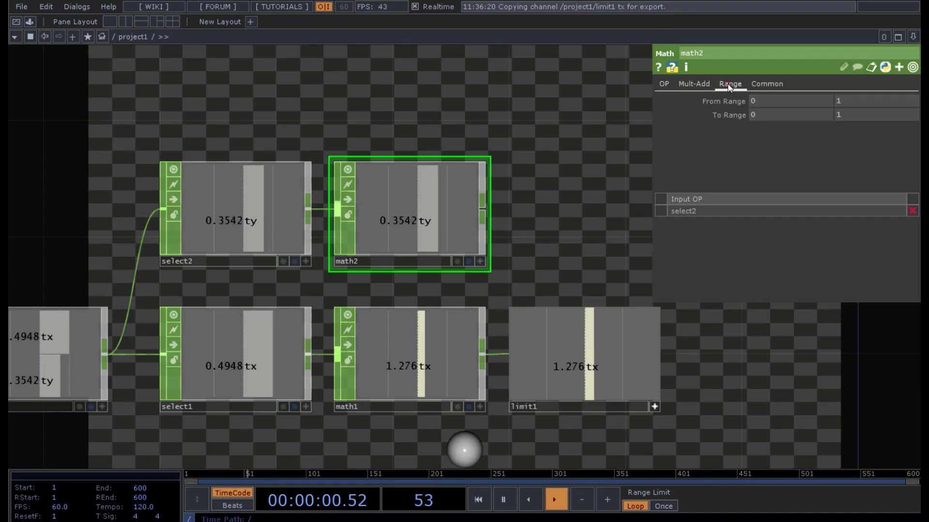
left_click(849, 102)
key("BackSpace")
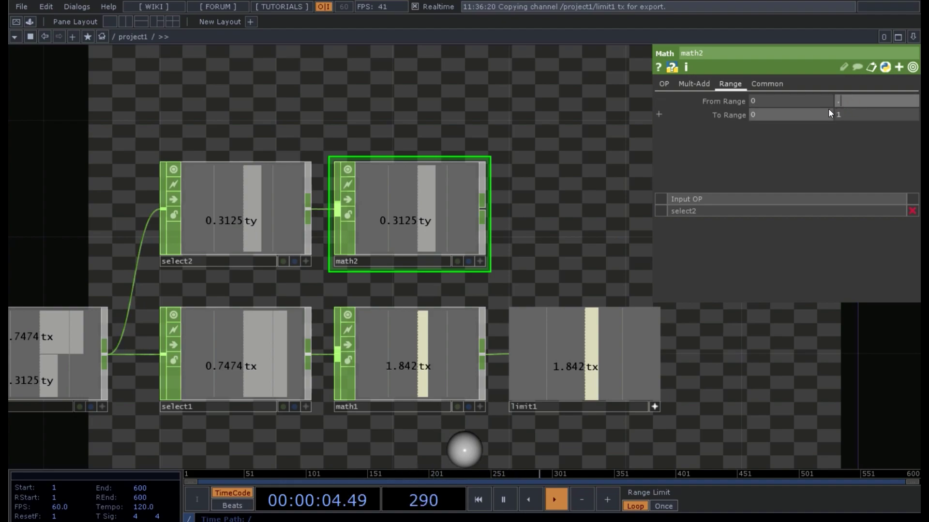
key("Return")
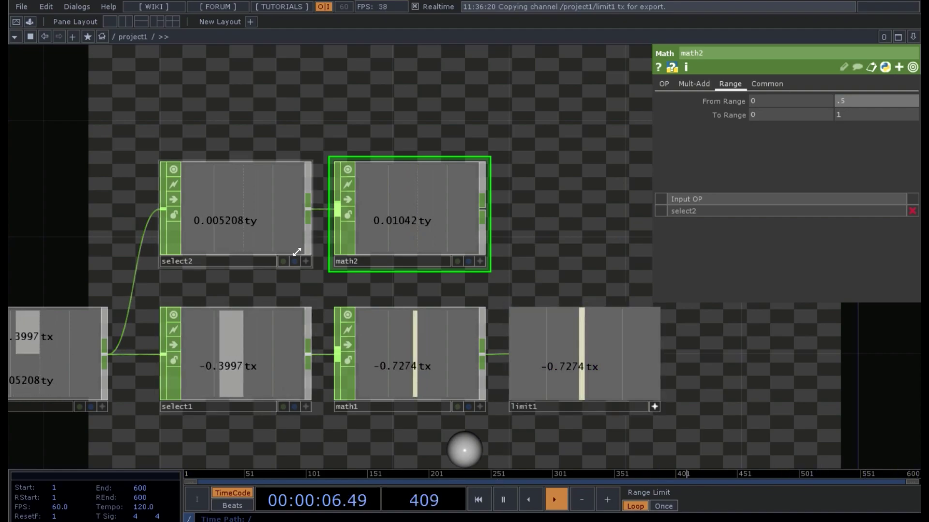
left_click(246, 211)
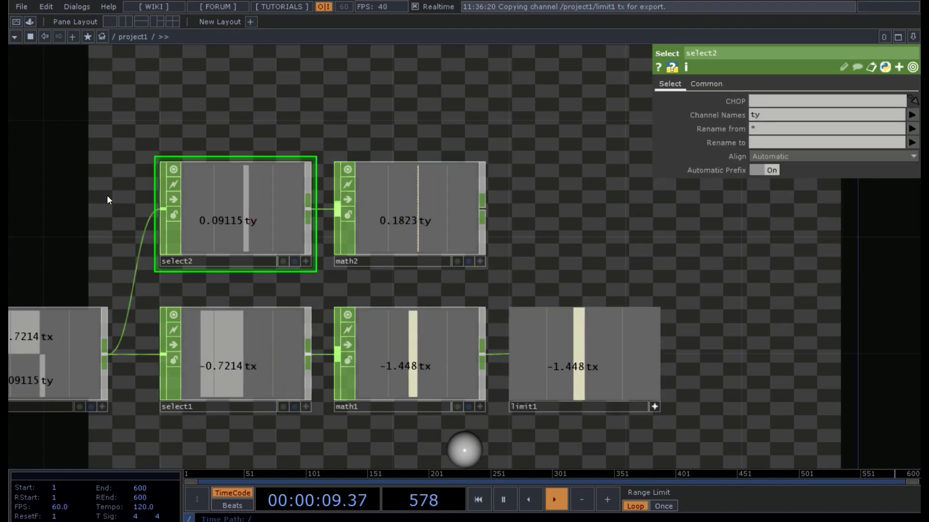
left_click_drag(139, 182, 199, 182)
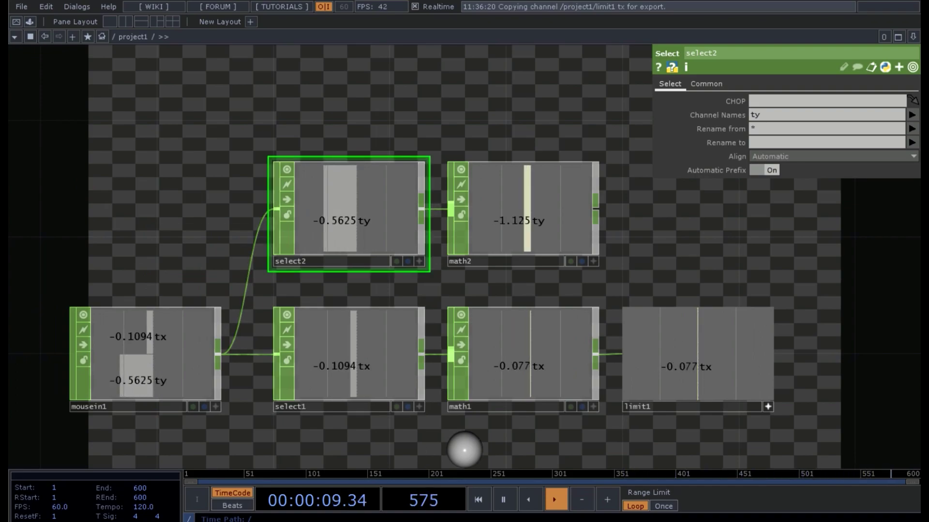
left_click(514, 220)
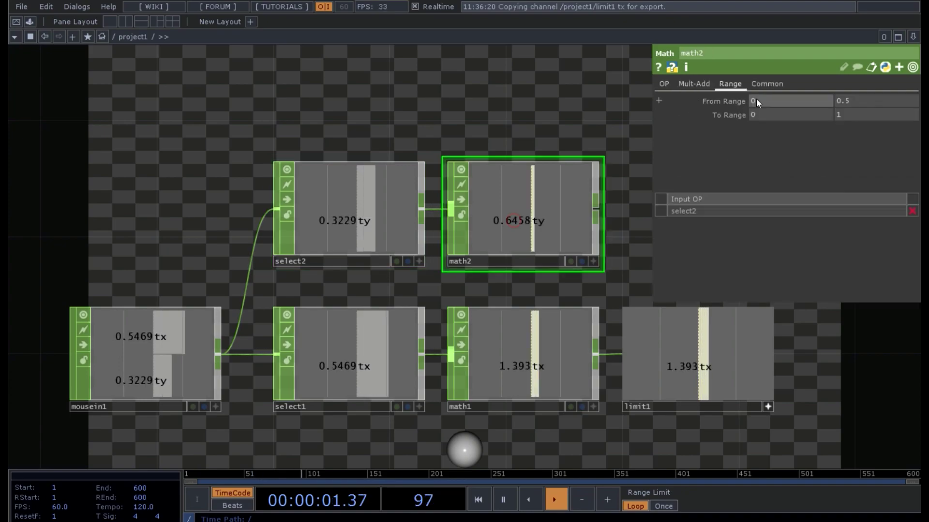
type(".5")
key("Return")
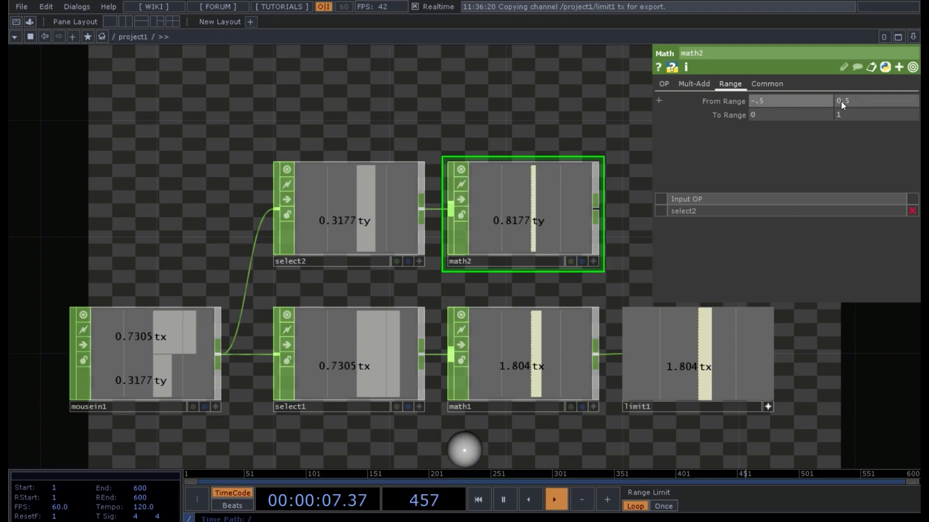
Step: Set math2's To Range to -1.1 and 1.1
left_click(784, 114)
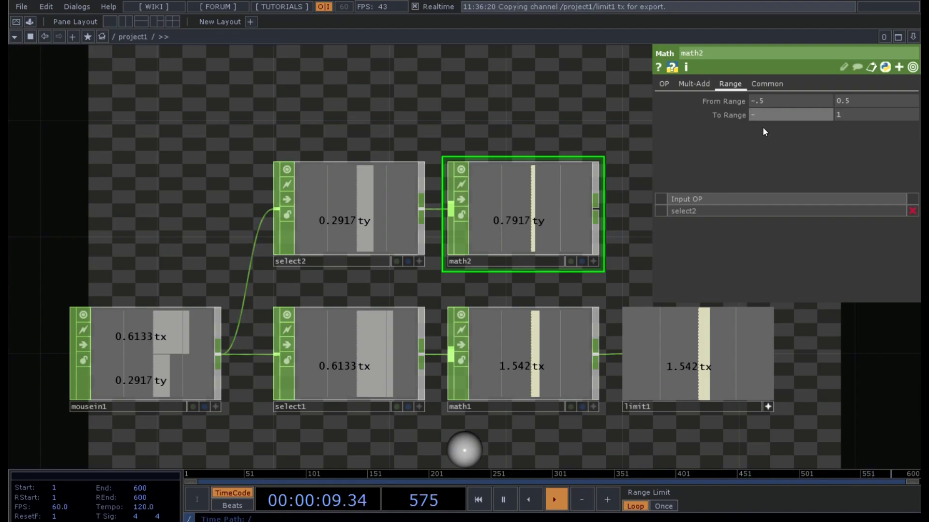
type("06")
key("Return")
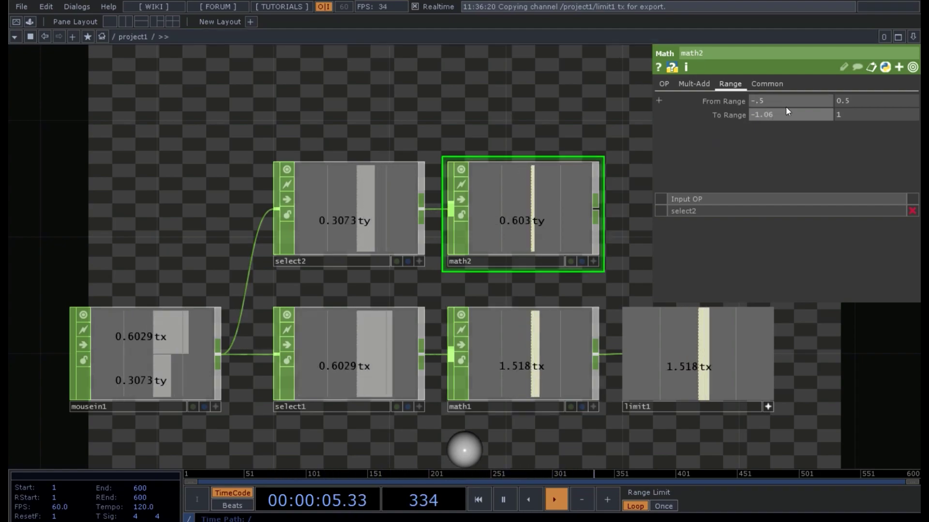
left_click(841, 117)
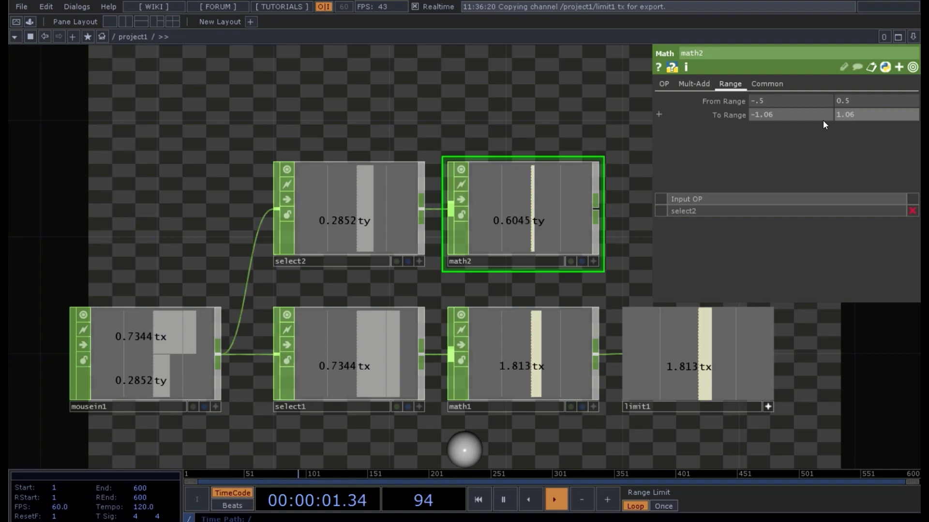
left_click(779, 116)
type("1")
left_click(851, 115)
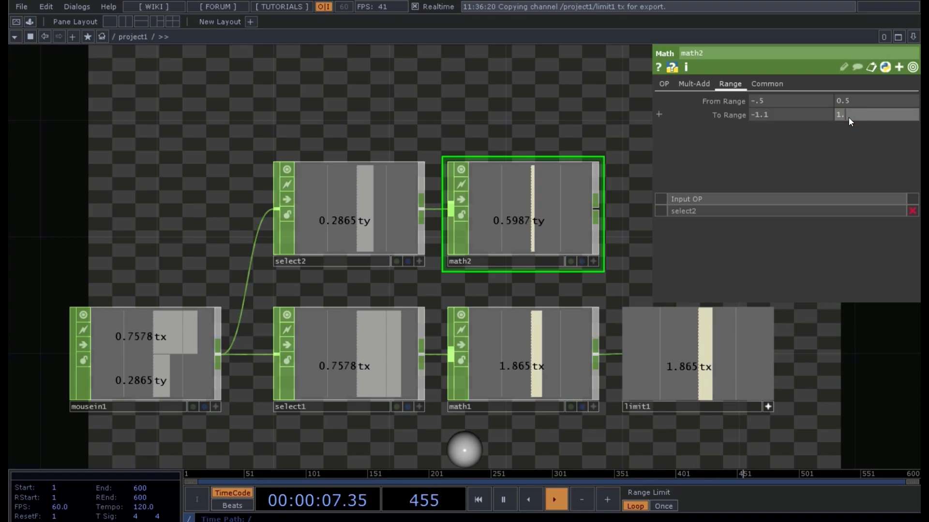
left_click_drag(605, 131, 417, 121)
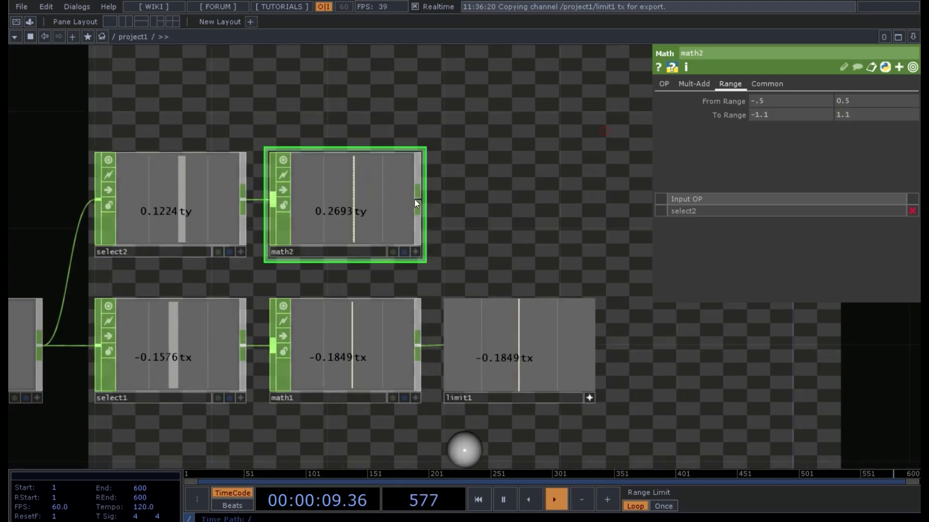
Step: Add limit2 after math2, set to Clamp between -1.06 and 1.06
right_click(411, 194)
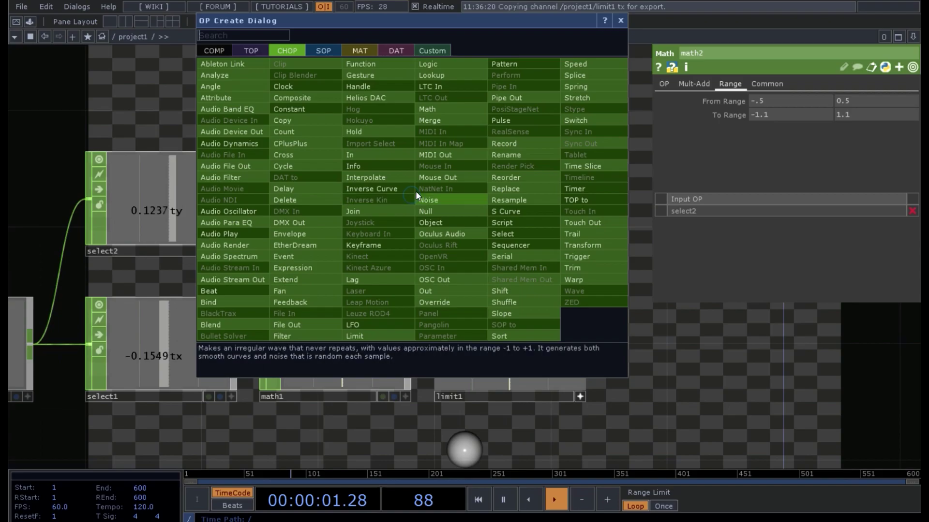
left_click(358, 327)
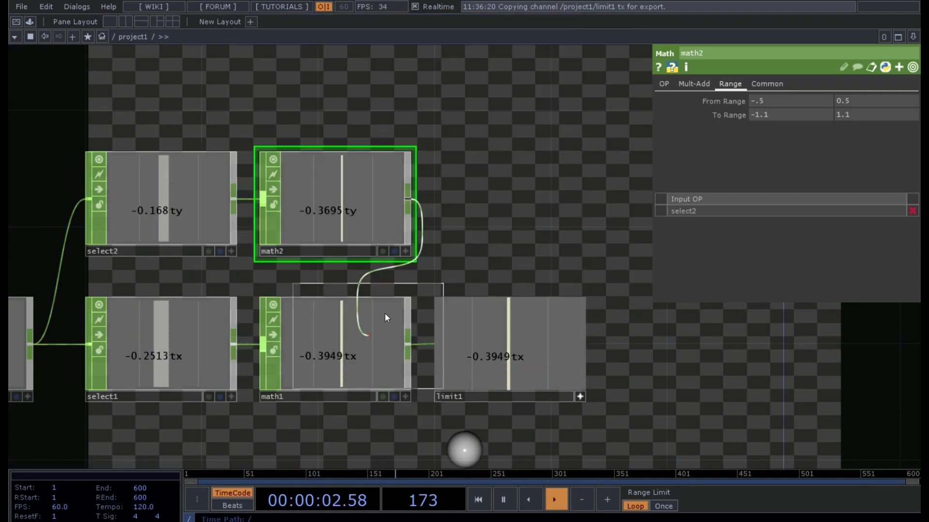
left_click(512, 206)
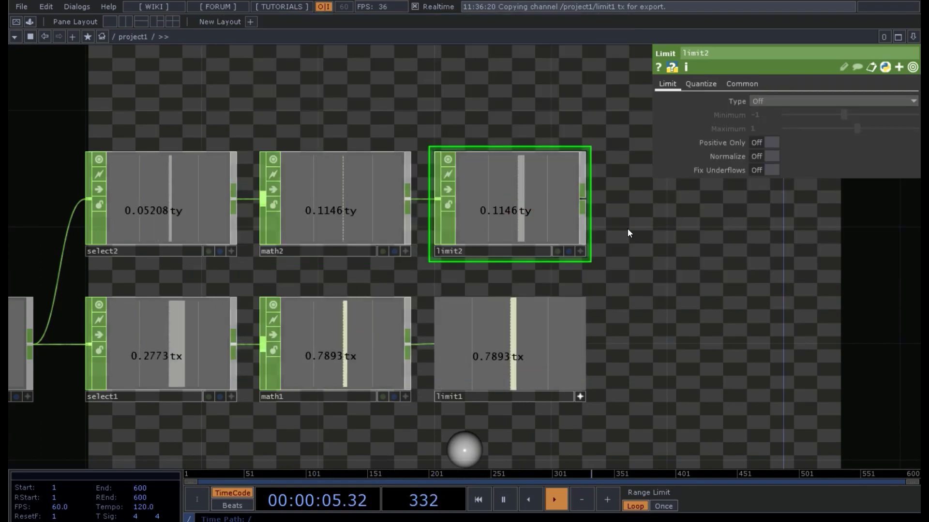
left_click(760, 101)
left_click(759, 115)
left_click(518, 219)
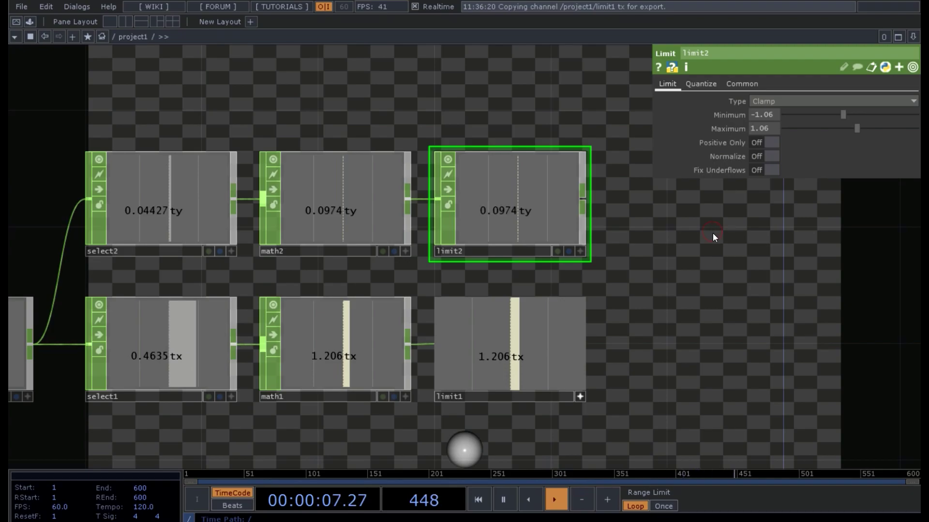
scroll(696, 273, "down", 3)
scroll(550, 280, "up", 2)
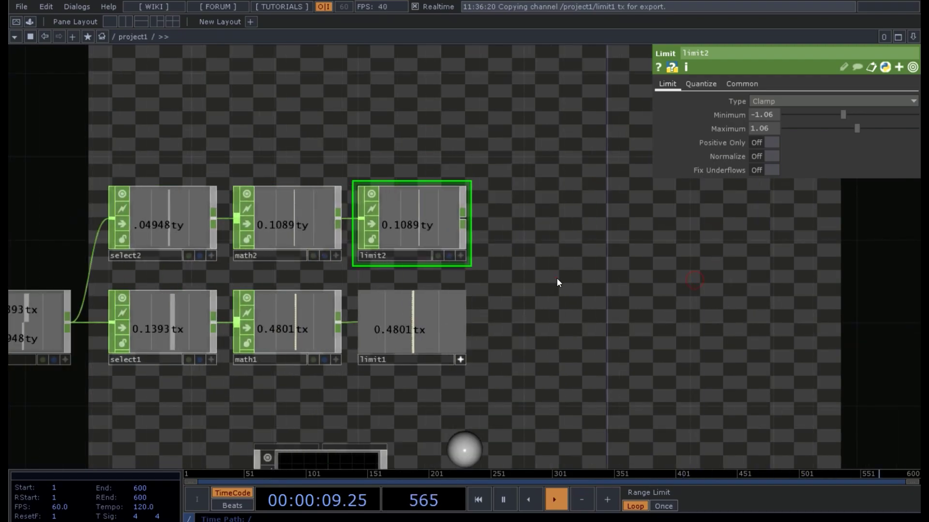
Step: Add an unwired Merge CHOP, merge1, to the right of the limits
key("Tab")
left_click(598, 201)
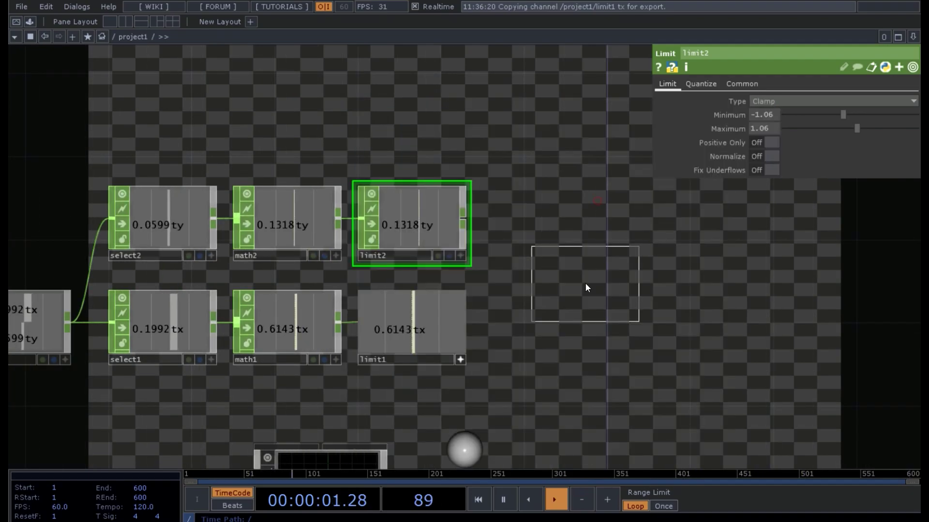
left_click(580, 278)
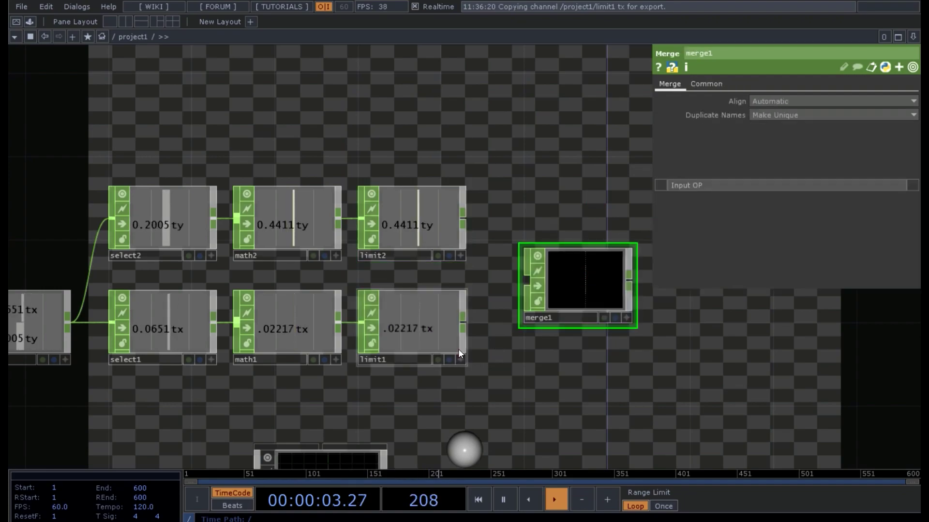
Step: Wire limit1 and limit2 into merge1, rename it new_mouse, and show its live channel values
left_click_drag(465, 321, 526, 282)
left_click_drag(463, 219, 558, 315)
type("new_mouse")
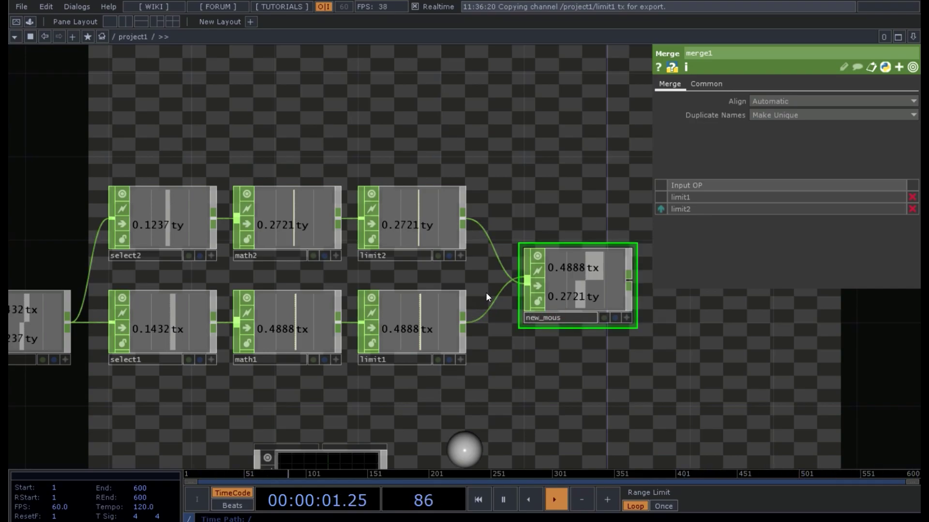
key("Return")
scroll(531, 333, "down", 2)
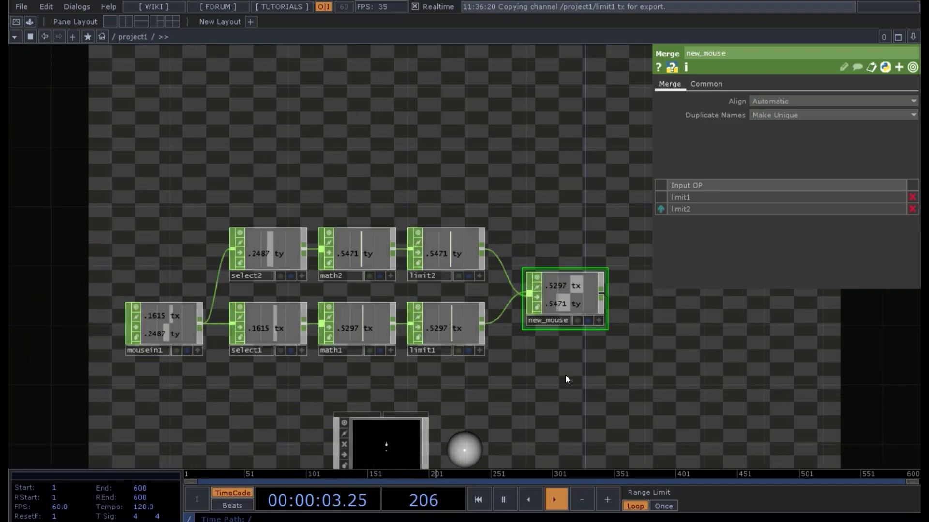
left_click_drag(566, 378, 527, 238)
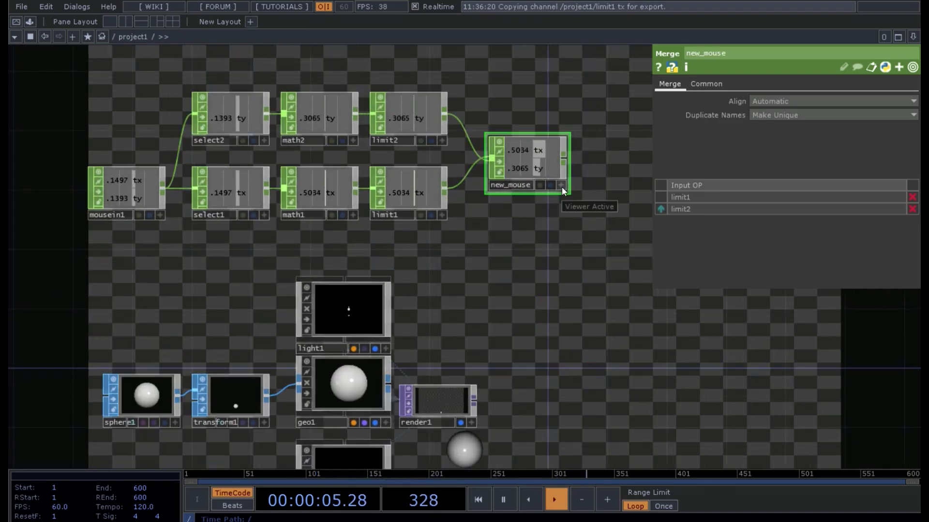
left_click(562, 186)
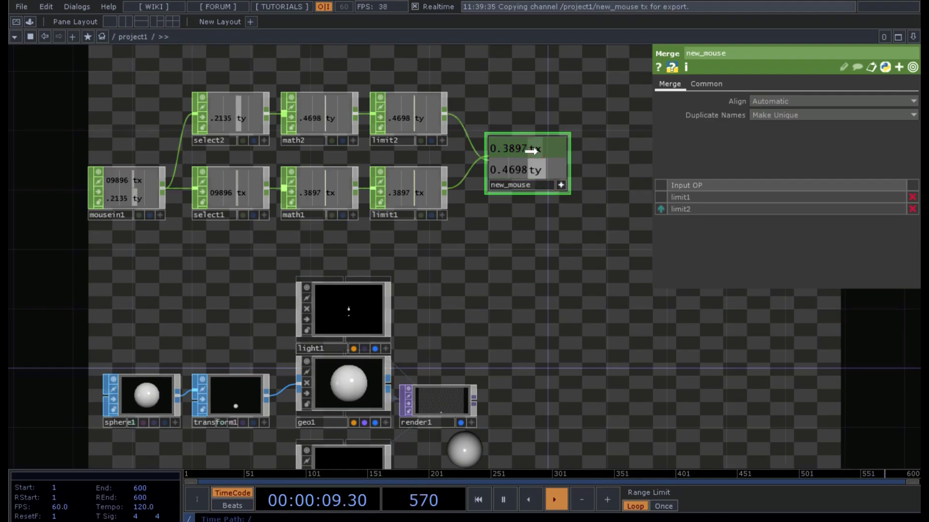
Step: Reference new_mouse's tx and ty in transform1's X and Y translation
left_click(234, 409)
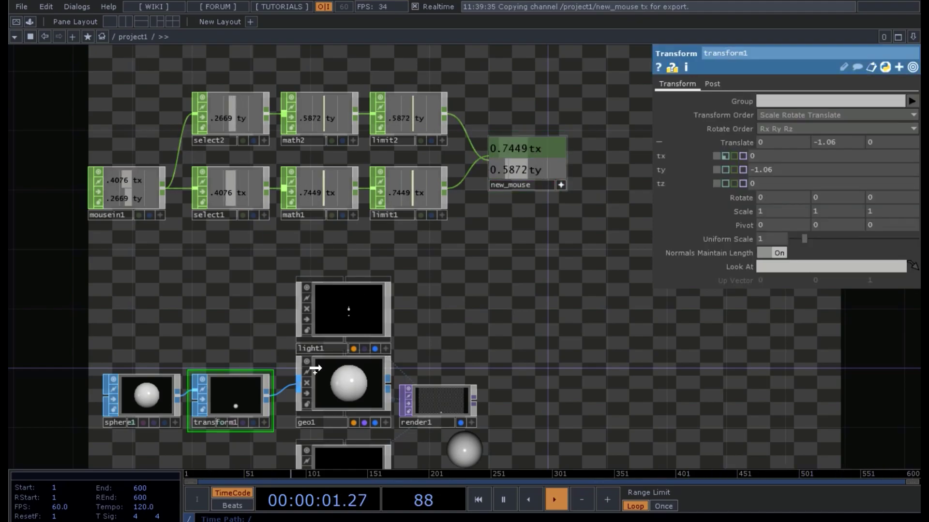
left_click_drag(757, 156, 760, 156)
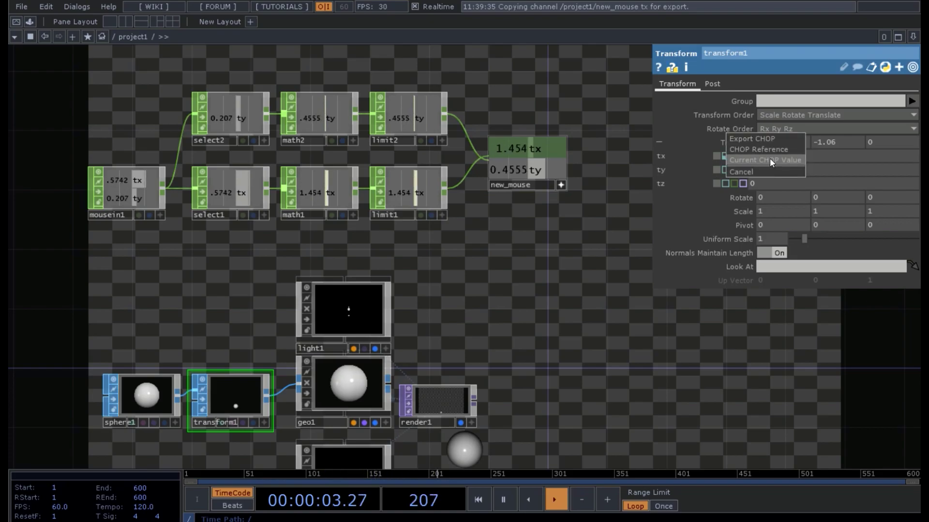
left_click(774, 152)
left_click_drag(532, 170, 806, 169)
left_click(790, 169)
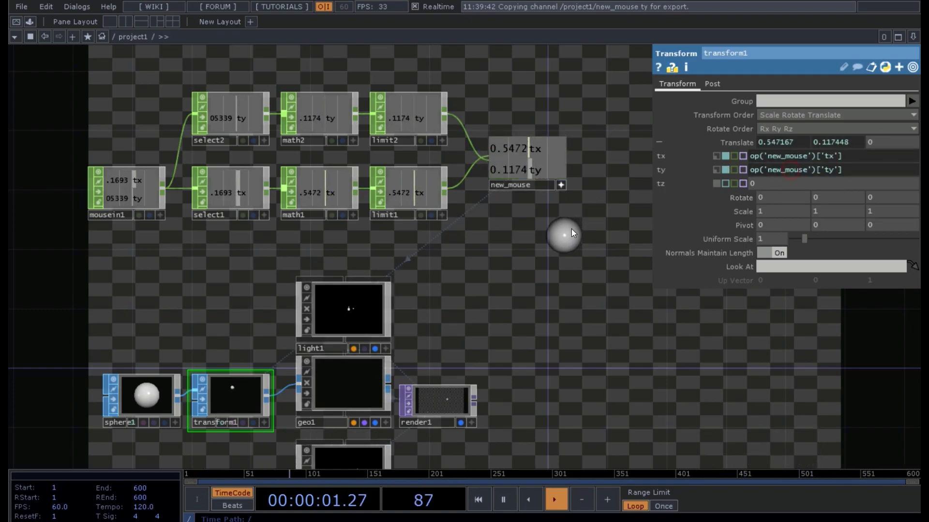
Step: Close the transform parameters and centre the whole network in view
key("p")
left_click_drag(651, 234, 414, 317)
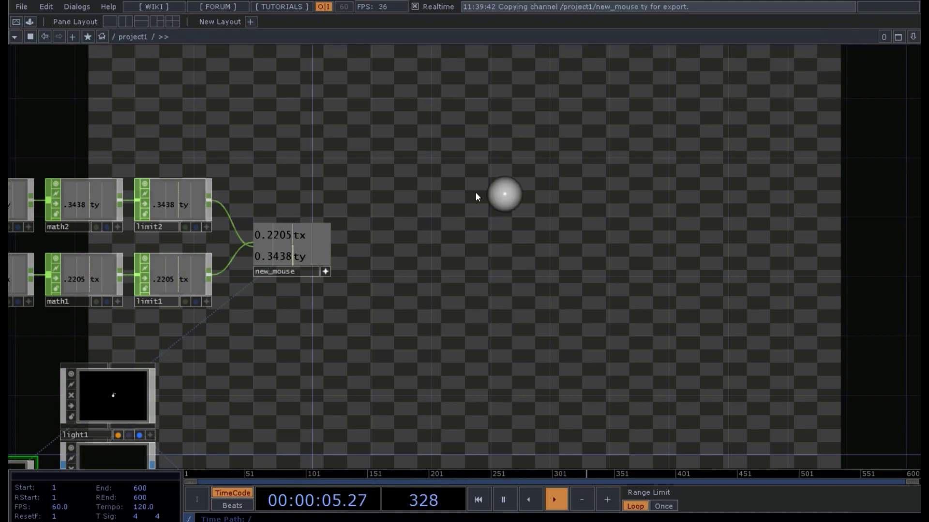
scroll(390, 248, "down", 4)
left_click_drag(426, 314, 679, 274)
Step: Insert filter1 after mousein1 with Filter Width .25, then select the whole CHOP chain
left_click_drag(444, 208, 382, 217)
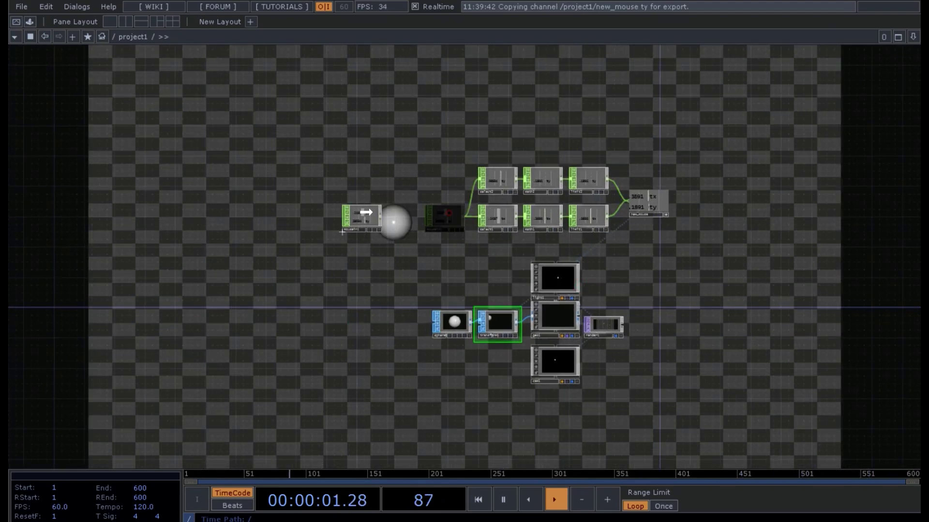
right_click(381, 217)
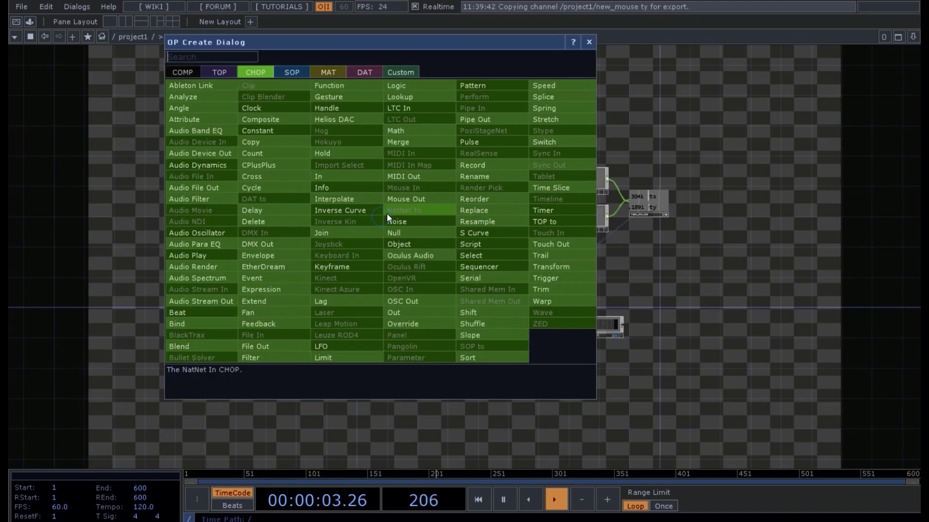
left_click(284, 354)
left_click(409, 218)
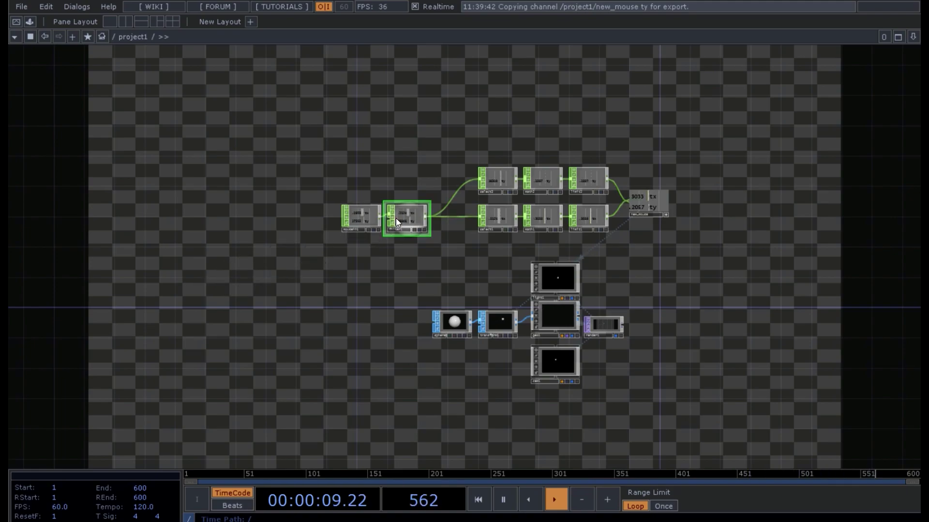
key("p")
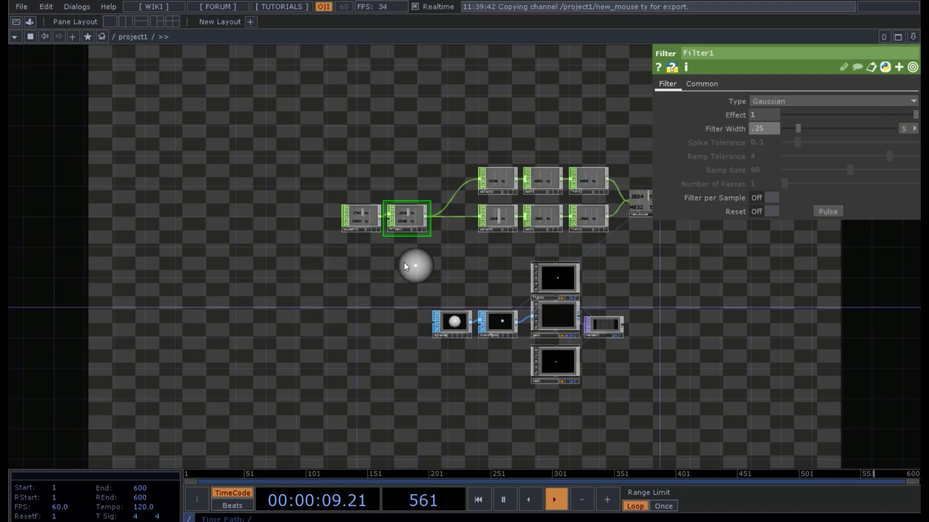
left_click_drag(382, 259, 286, 288)
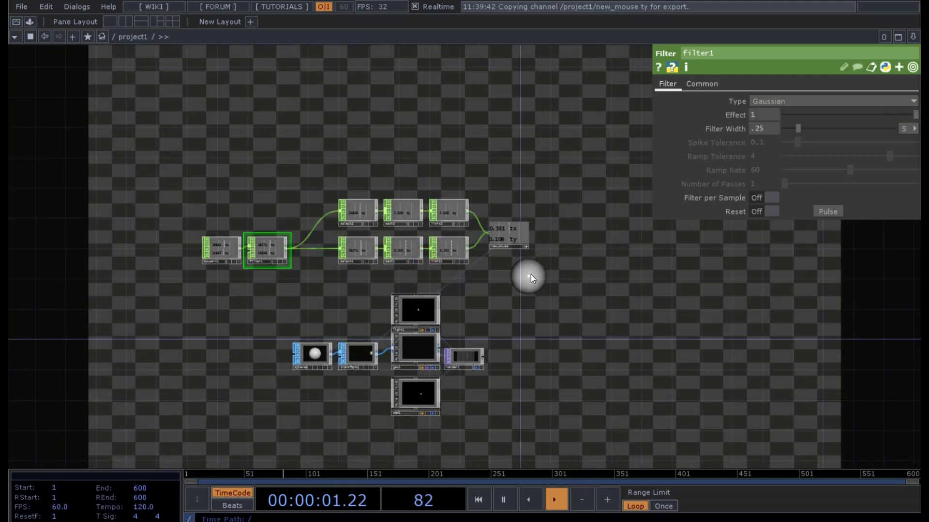
left_click_drag(545, 277, 162, 190)
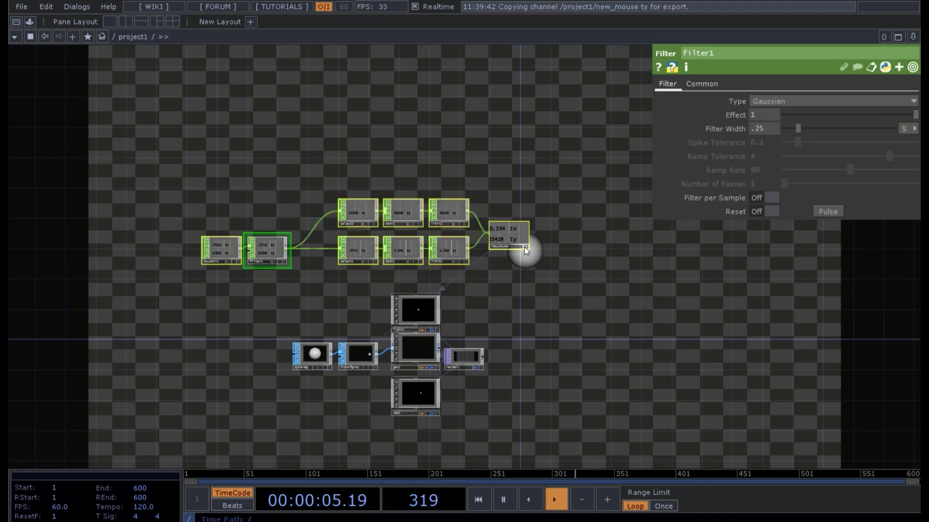
Step: Collapse the selected mouse CHOP nodes into a new base1 component and reposition it
right_click(513, 274)
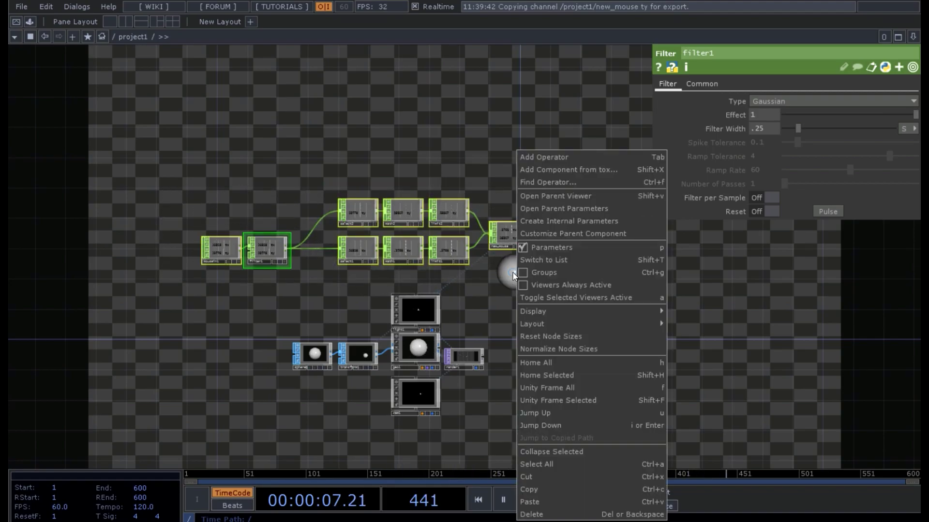
left_click(548, 449)
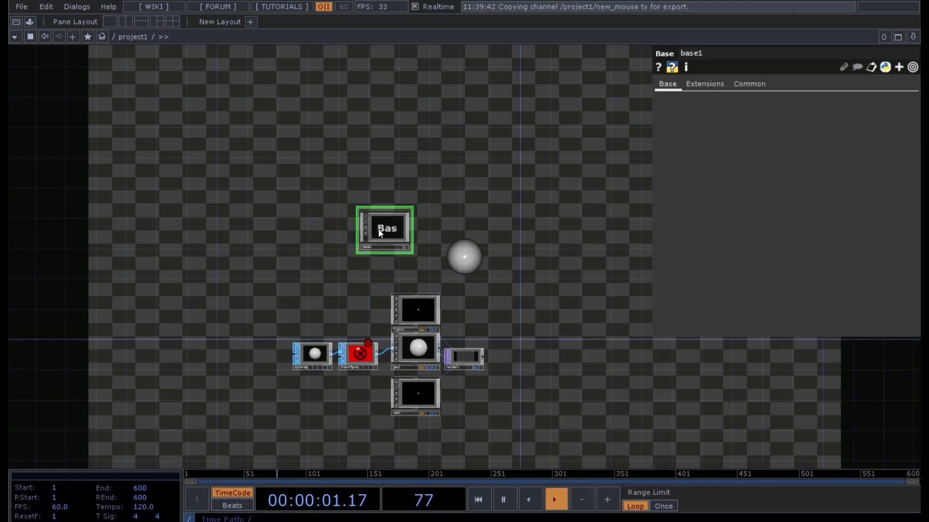
left_click_drag(383, 231, 328, 261)
scroll(328, 261, "up", 3)
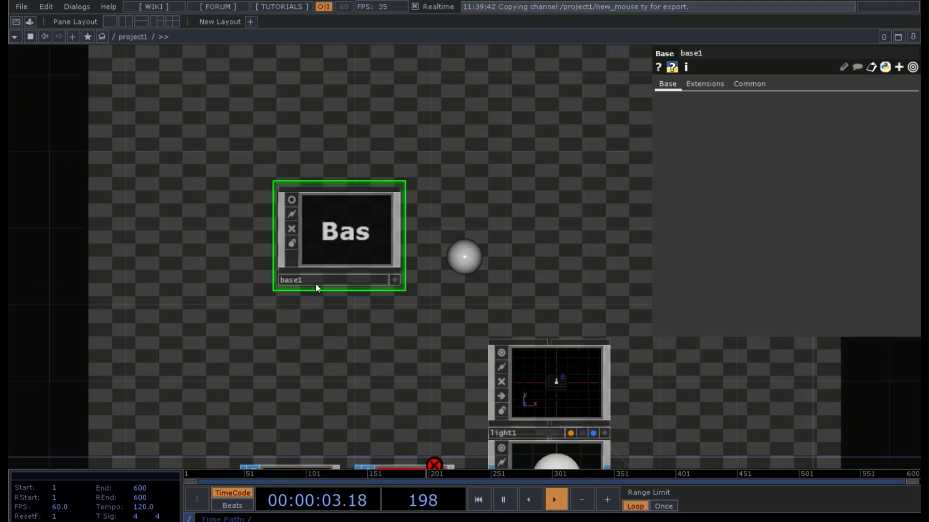
Step: Rename base1 to 'mouse', then look inside it and return to project1
left_click(315, 283)
type("mou")
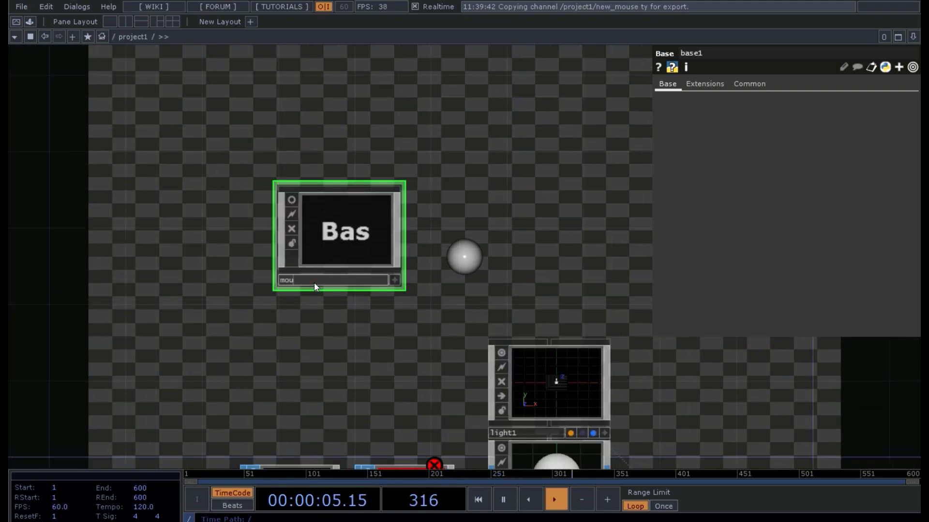
type("se")
key("Return")
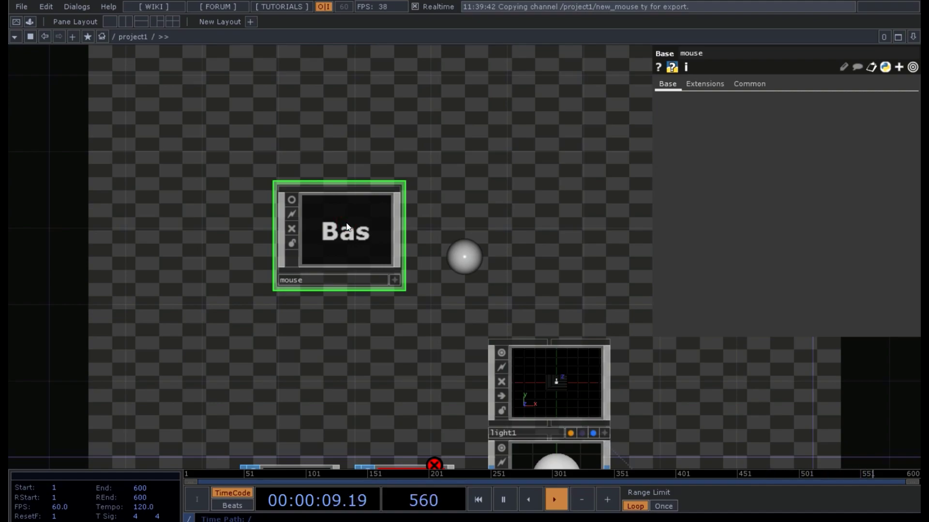
key("i")
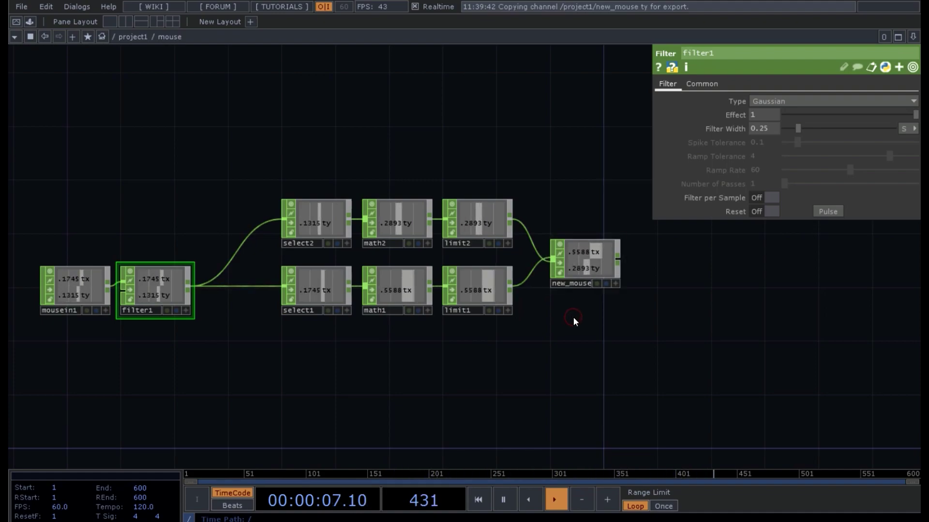
key("u")
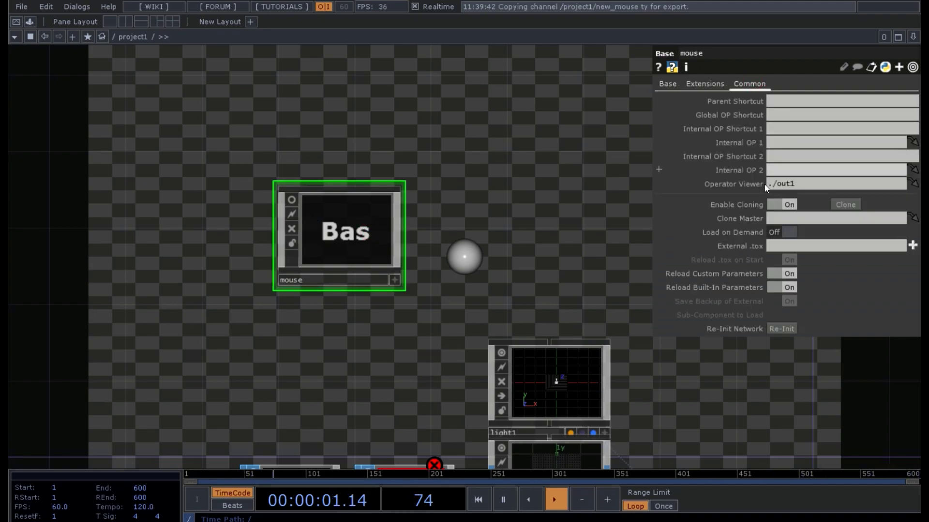
Step: Point the mouse component's Operator Viewer at ./new_mouse and enable its viewer to show live tx/ty
left_click(801, 185)
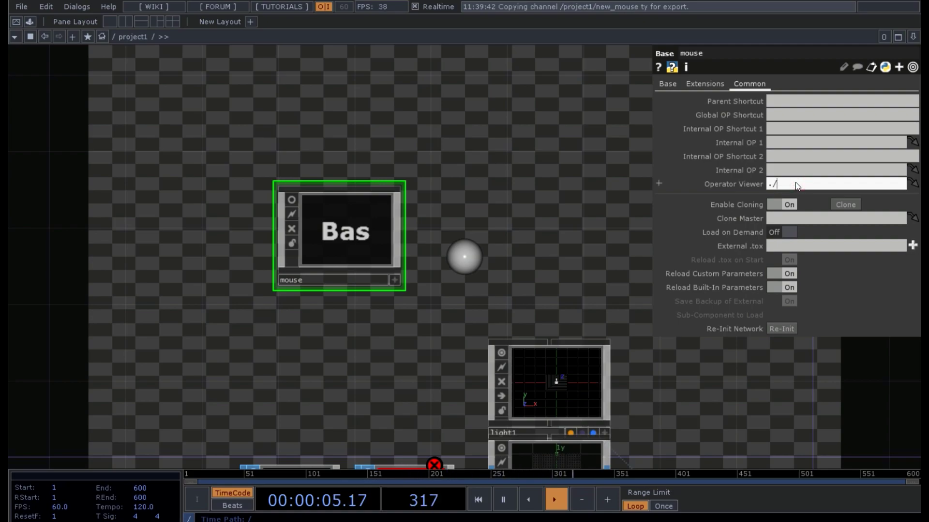
type("newm")
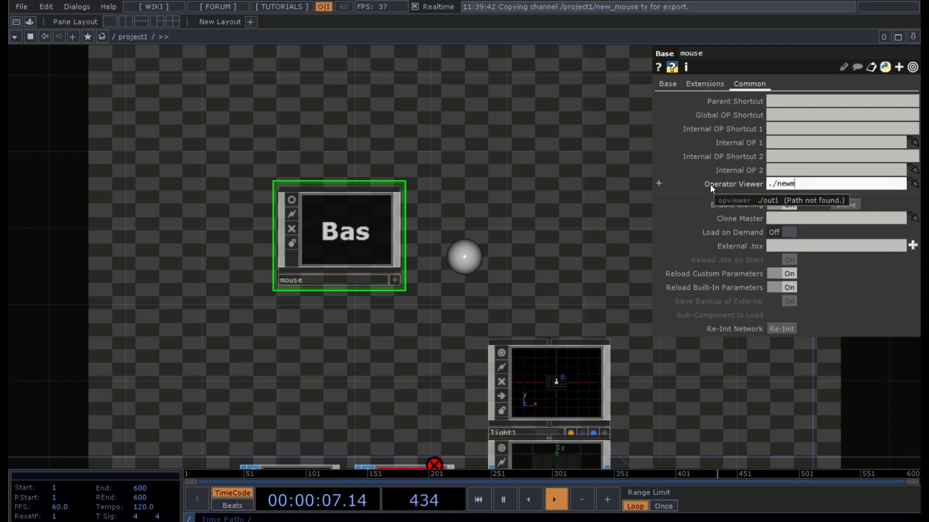
type("ouse")
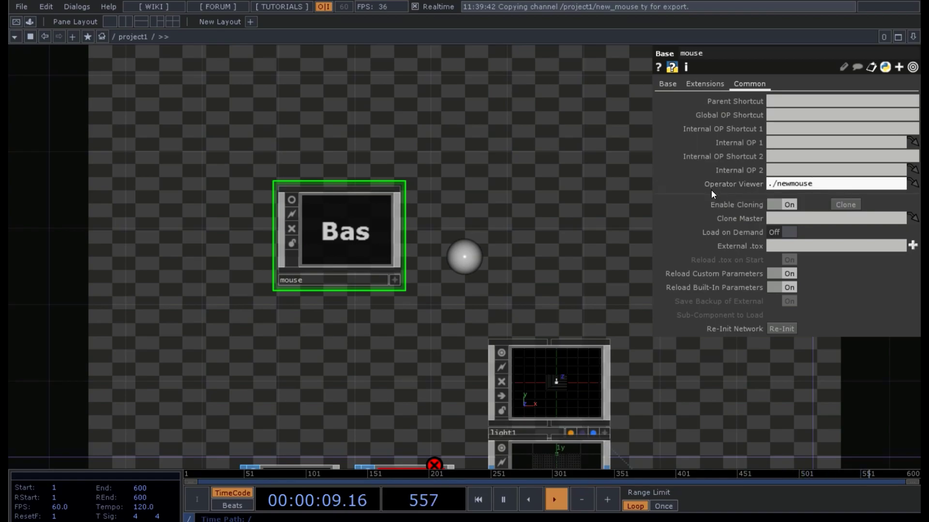
double_click(354, 235)
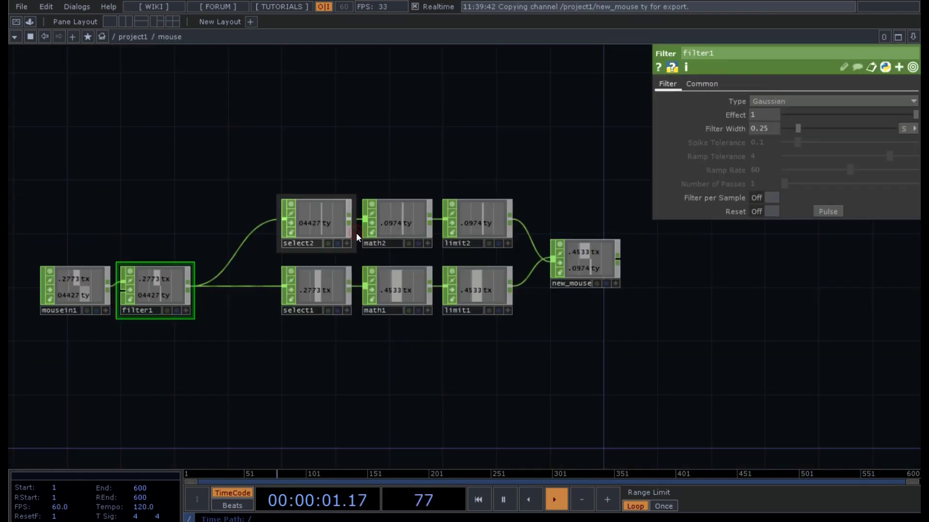
key("u")
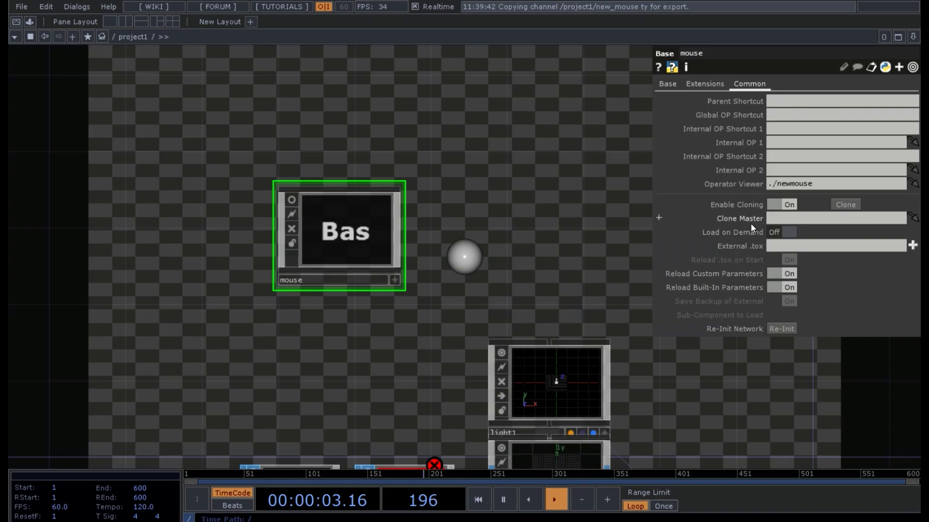
left_click(790, 186)
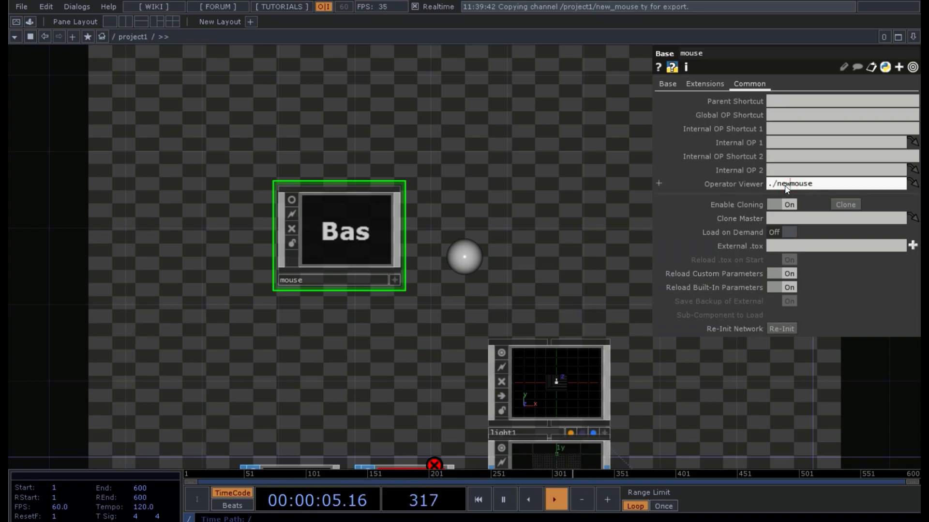
left_click(290, 199)
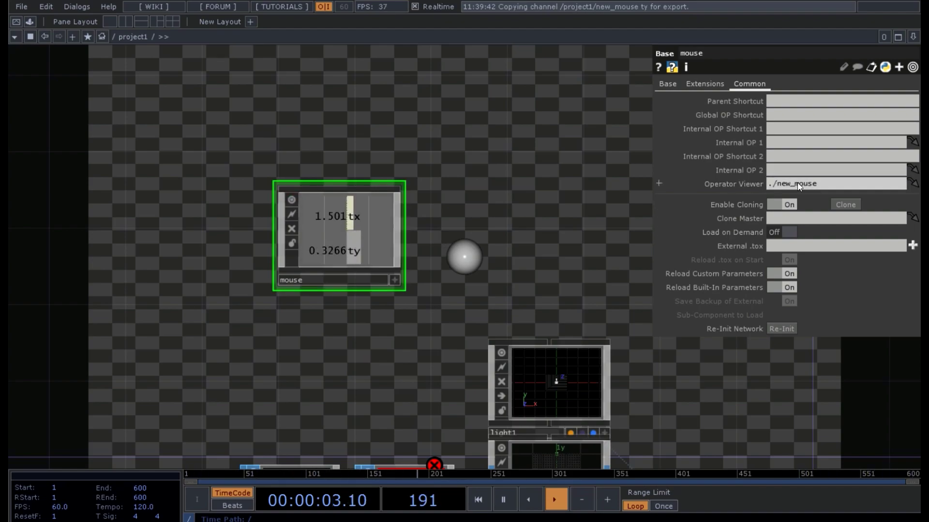
left_click_drag(331, 339, 308, 250)
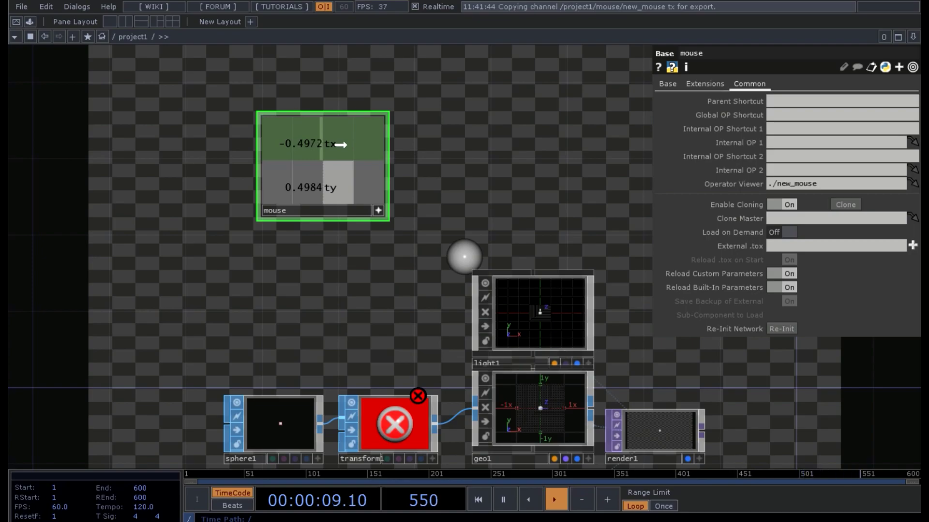
Step: Reference the mouse component's tx and ty channels in transform1's Translate X and Y
left_click(384, 441)
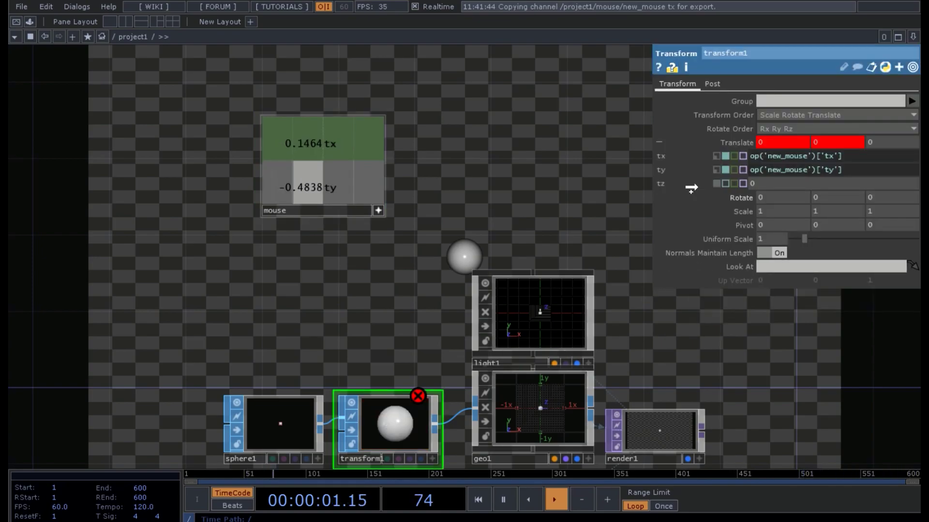
left_click_drag(764, 154, 763, 154)
left_click(754, 148)
left_click_drag(329, 187, 837, 169)
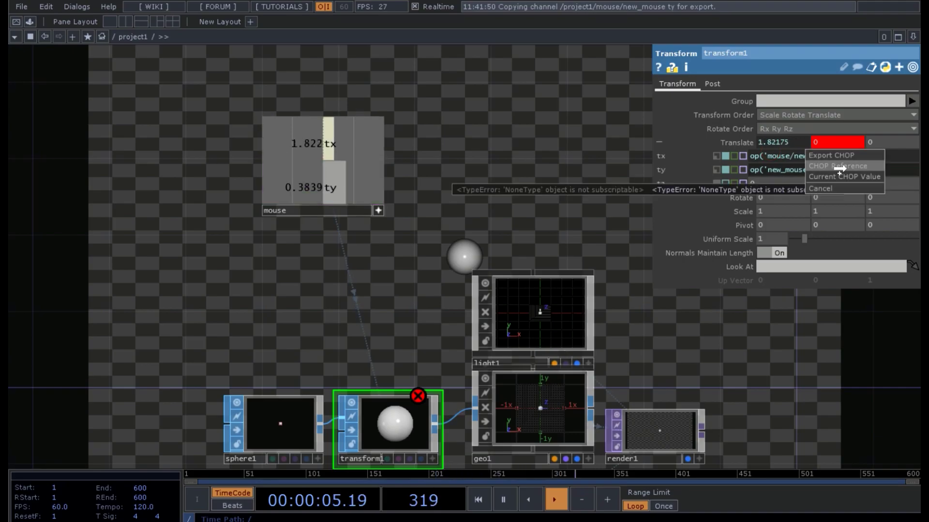
left_click(844, 168)
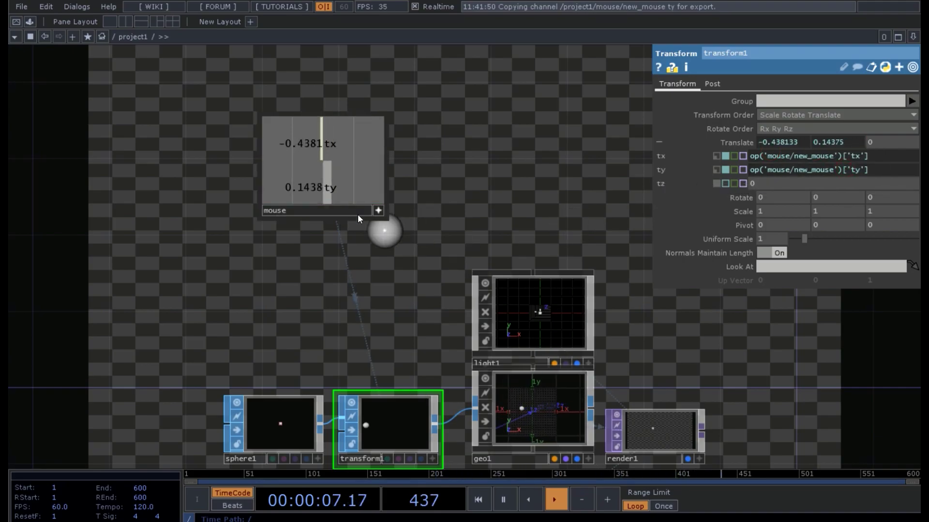
left_click_drag(357, 150, 296, 201)
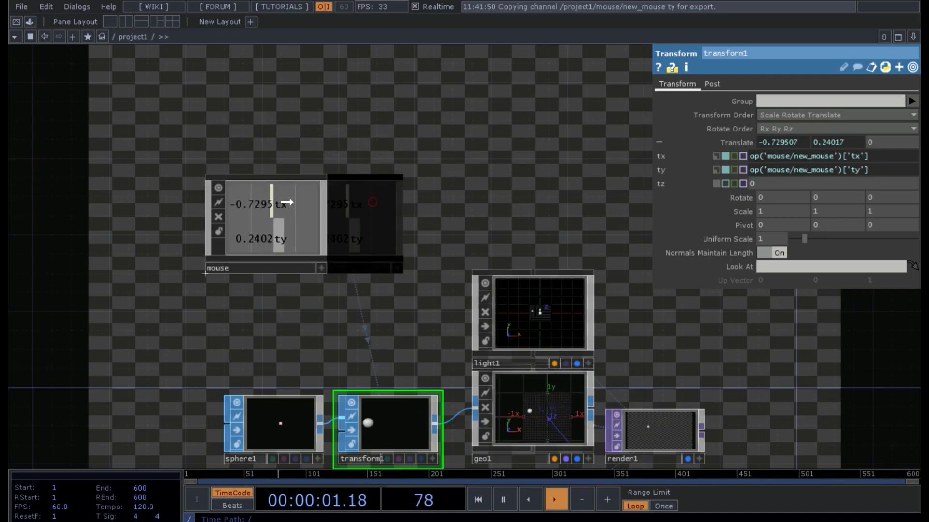
scroll(429, 197, "down", 3)
Step: Turn off render1's display flag so the sphere render no longer appears behind the network
left_click_drag(508, 189, 343, 228)
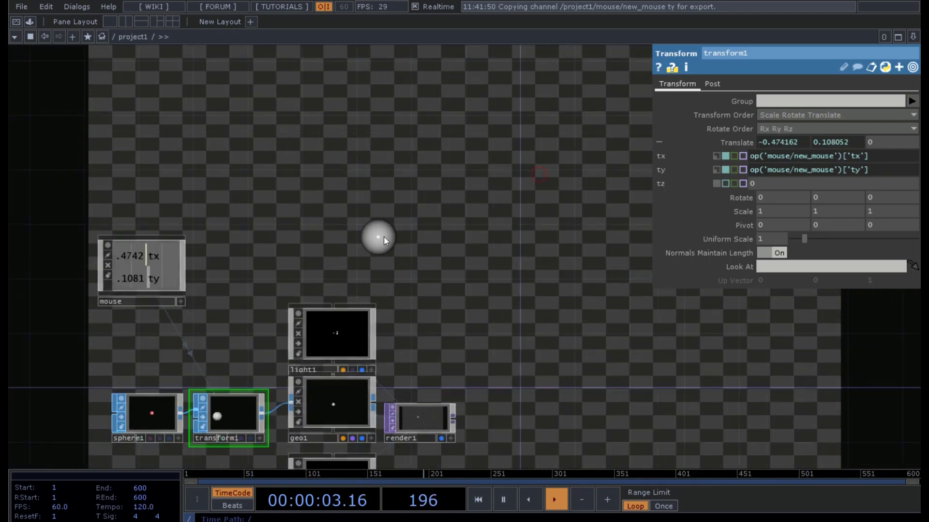
left_click(441, 439)
left_click_drag(353, 141, 369, 279)
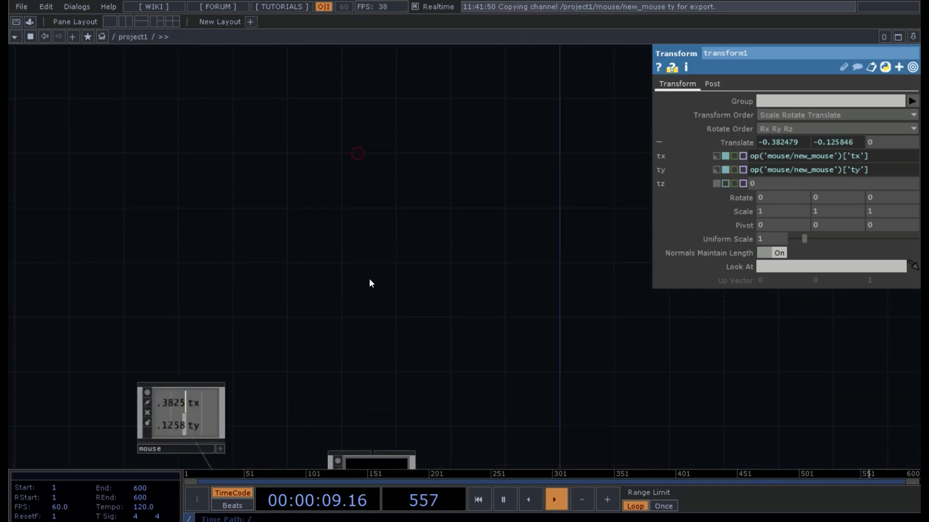